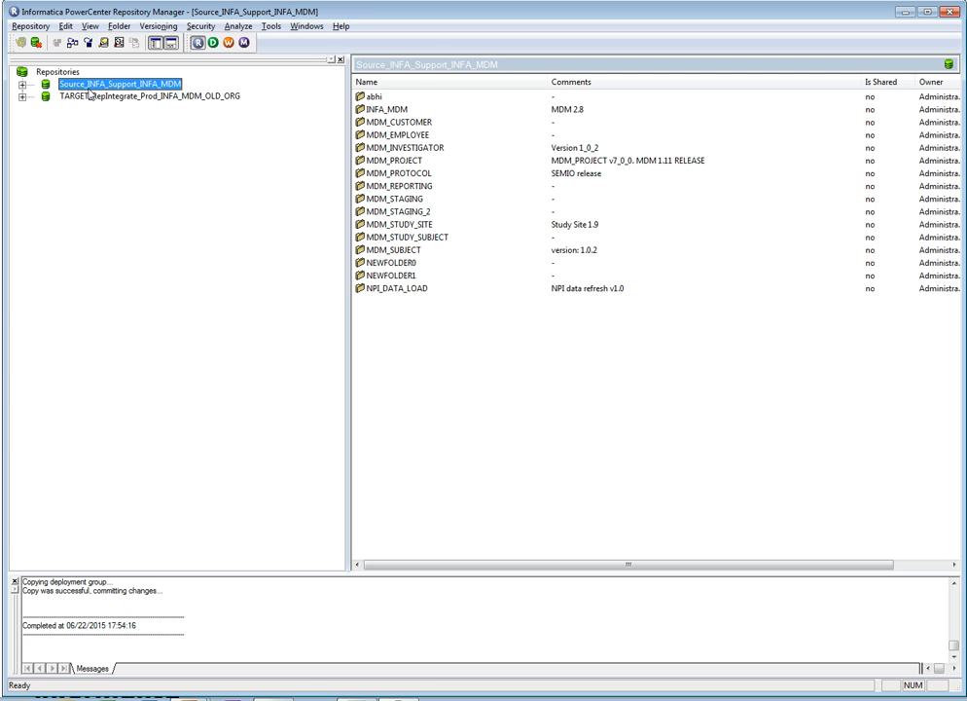
- Examine the folders of the source and target repositories and the deployment groups in Source_INFA_Support_INFA_MDM
{"action": "left_click", "coordinate": [93, 98]}
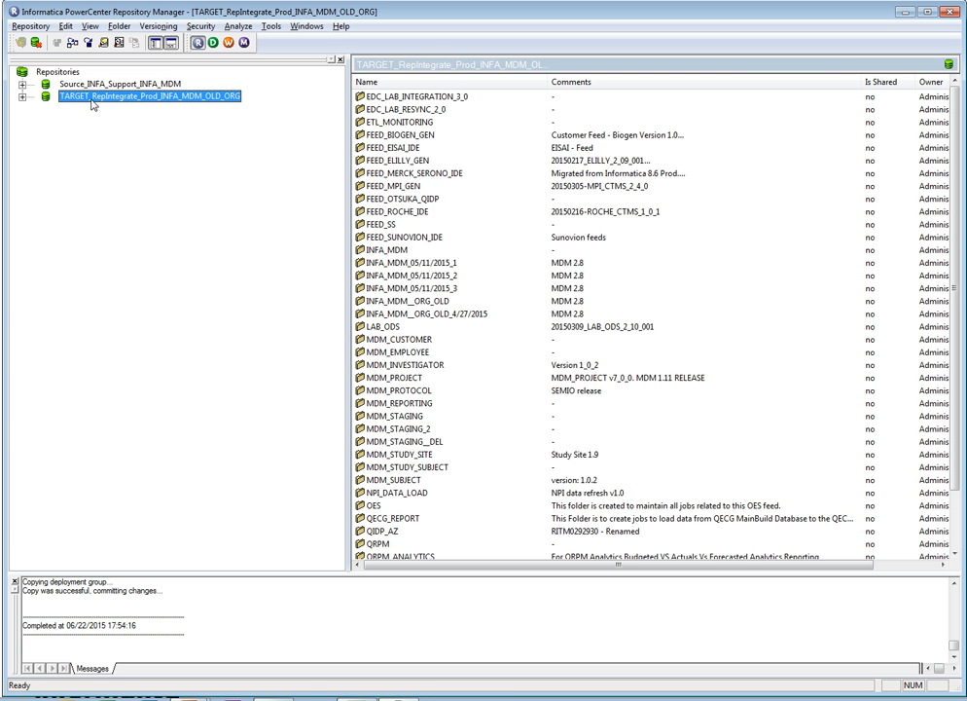
{"action": "left_click", "coordinate": [70, 84]}
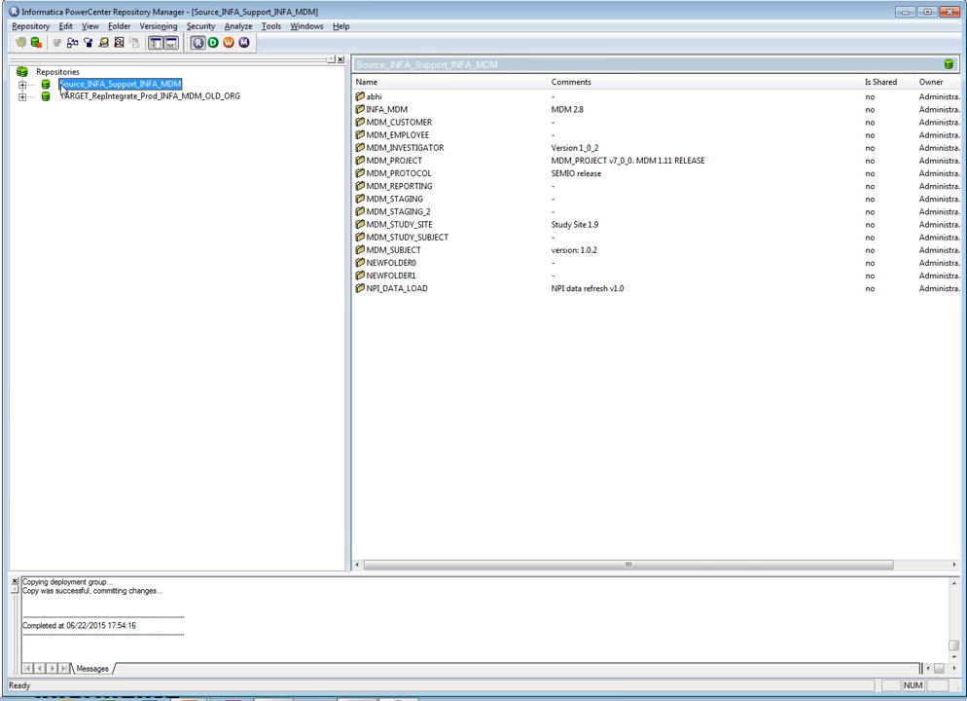
{"action": "left_click", "coordinate": [21, 85]}
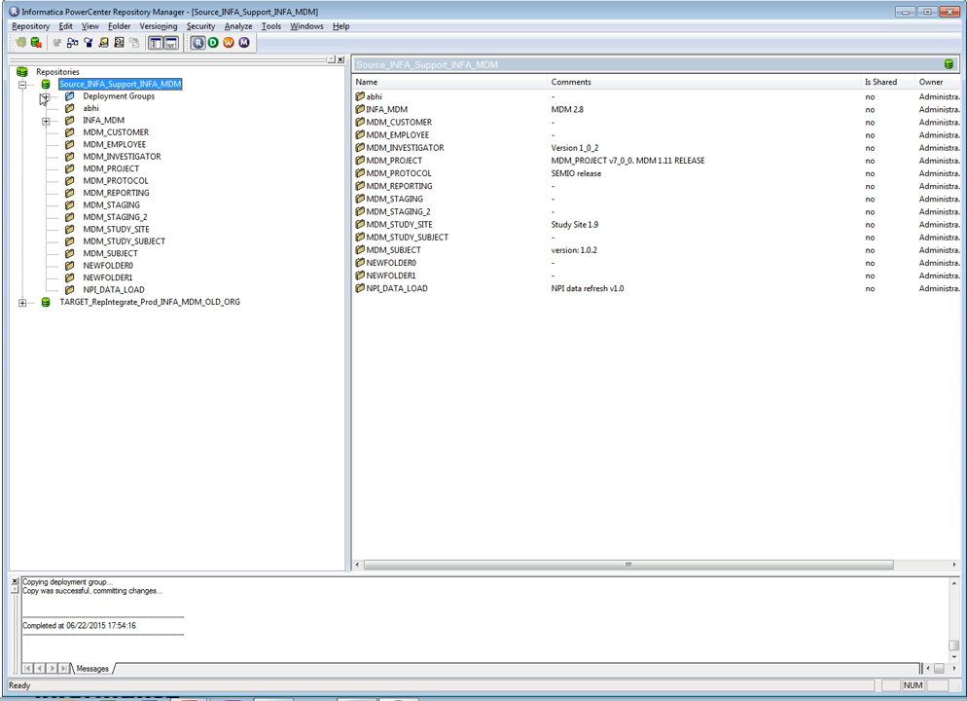
{"action": "left_click", "coordinate": [46, 97]}
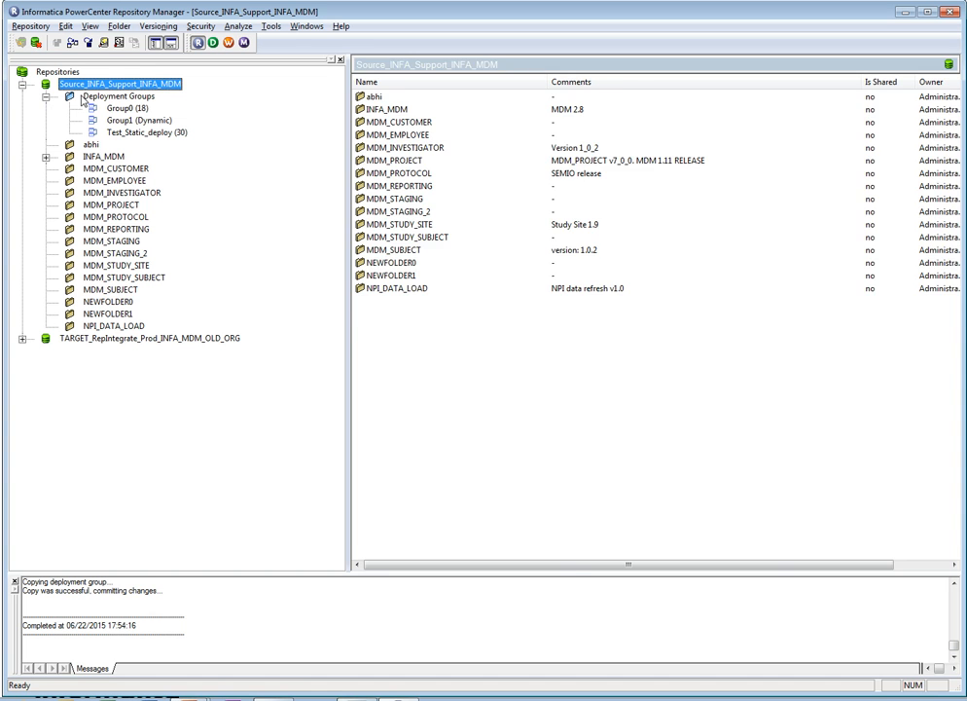
{"action": "left_click", "coordinate": [85, 97]}
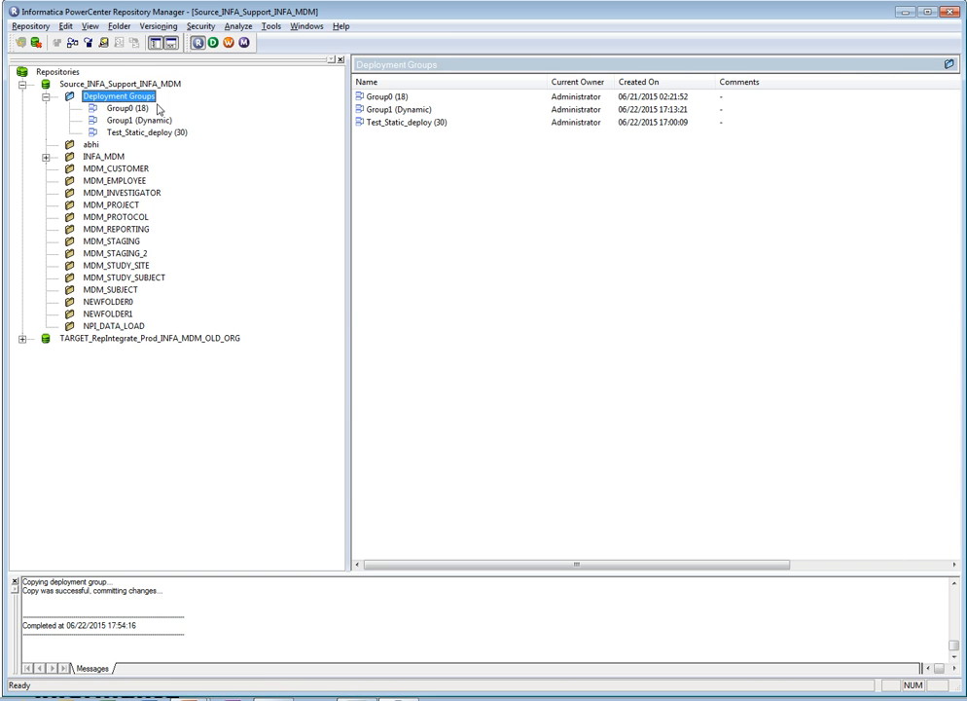
{"action": "left_click", "coordinate": [385, 97]}
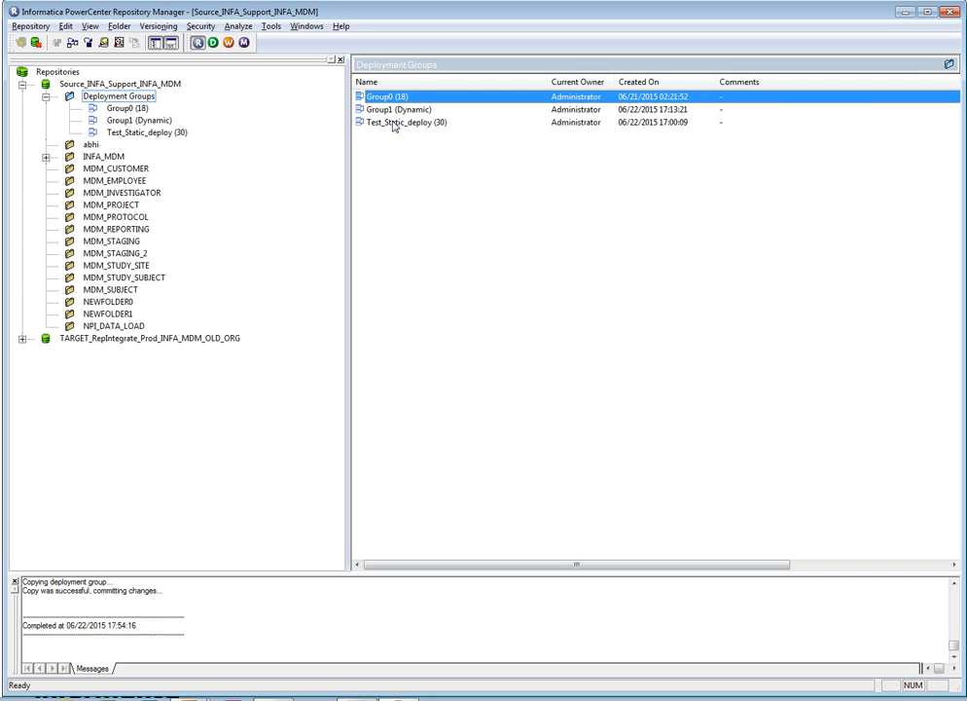
{"action": "left_click", "coordinate": [394, 122]}
{"action": "left_click", "coordinate": [394, 110]}
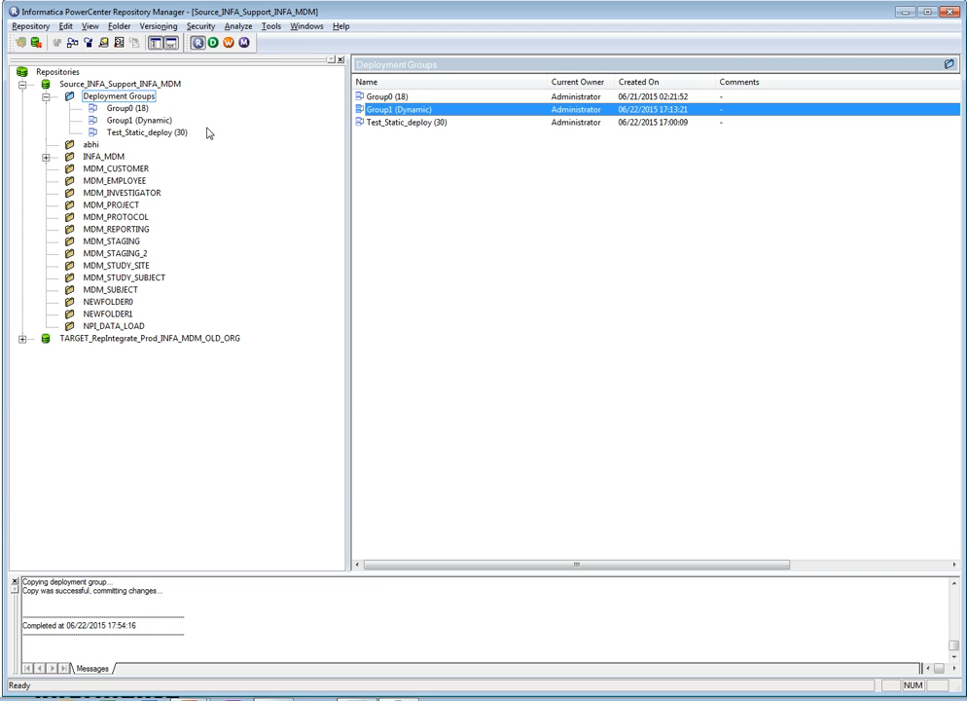
- Open the version history of the INFA_MDM workflow wf_TRUNCATE_LANDING_TABLES and start adding its version 1 to a deployment group
{"action": "left_click", "coordinate": [46, 157]}
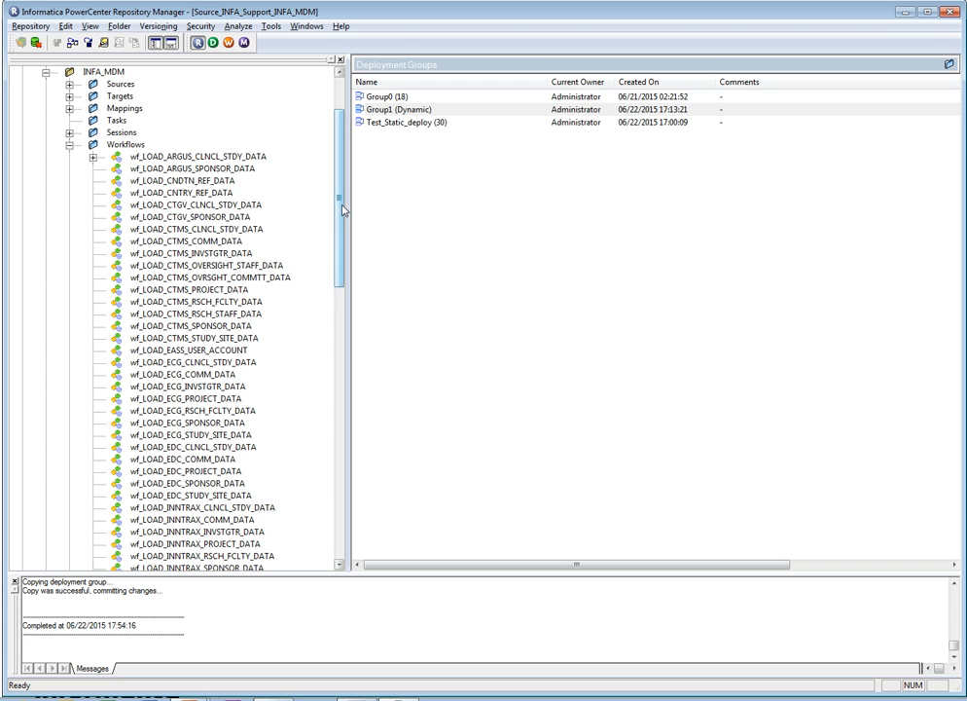
{"action": "left_click_drag", "start_coordinate": [341, 209], "coordinate": [341, 184]}
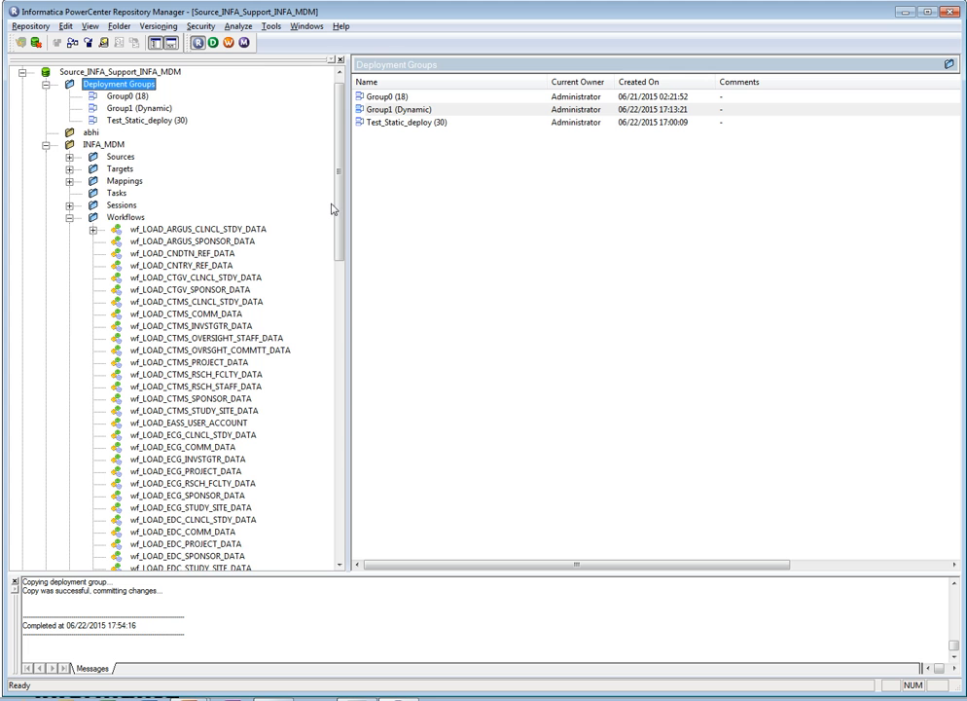
{"action": "left_click_drag", "start_coordinate": [339, 204], "coordinate": [335, 469]}
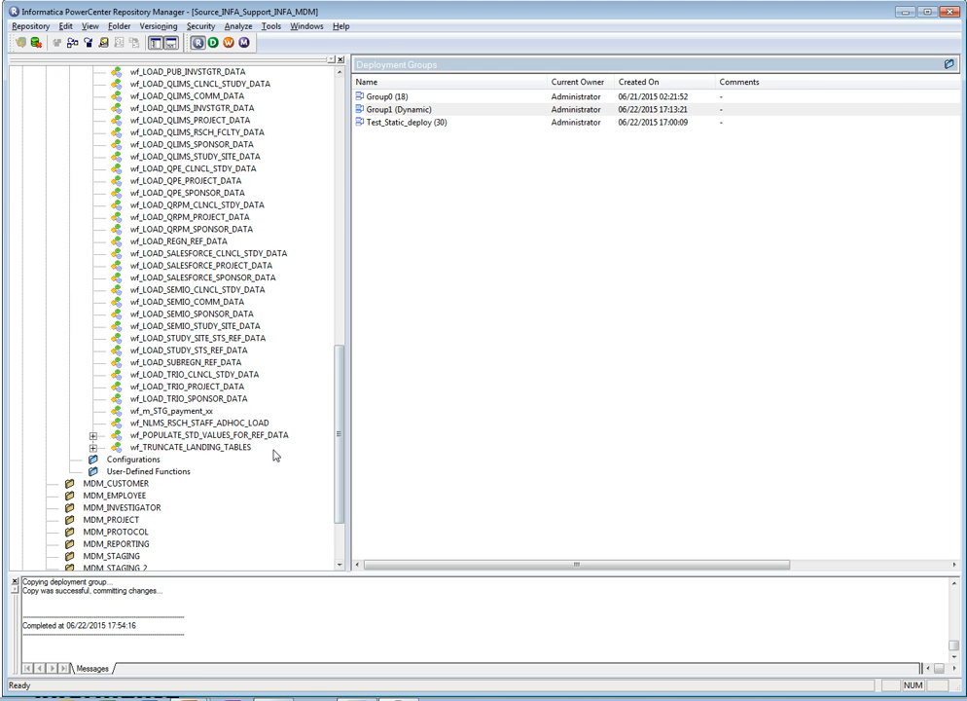
{"action": "left_click", "coordinate": [234, 447]}
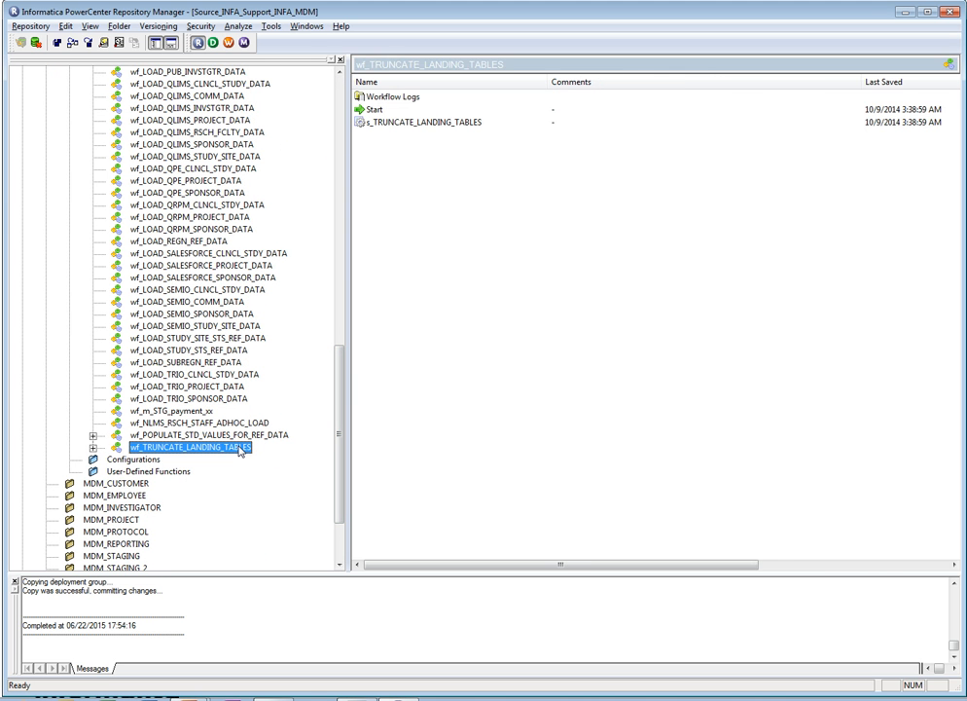
{"action": "right_click", "coordinate": [240, 451]}
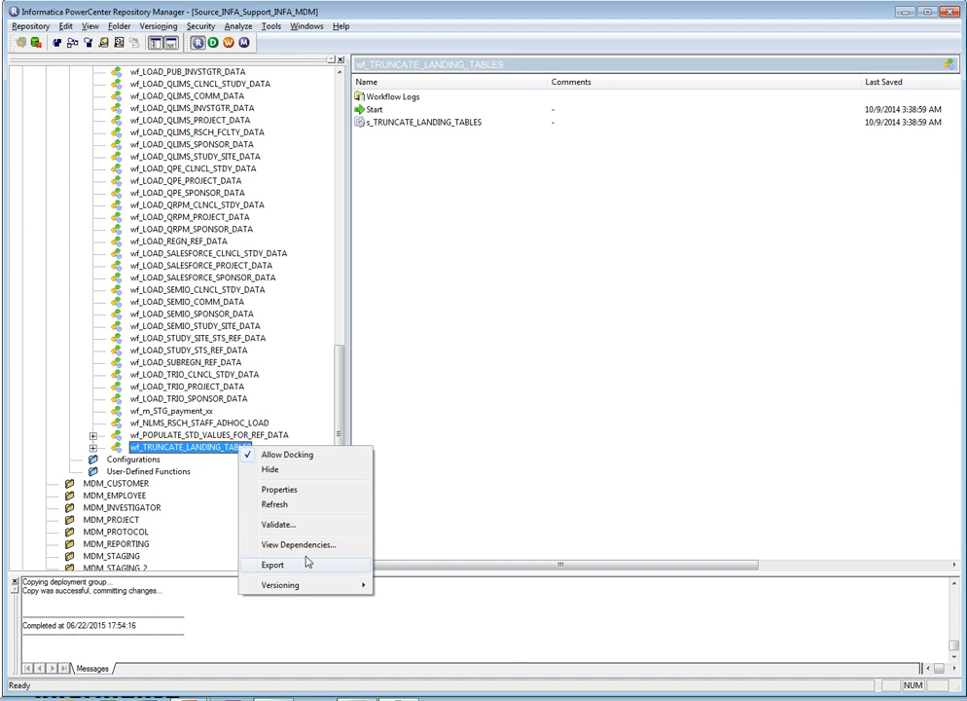
{"action": "mouse_move", "coordinate": [320, 584]}
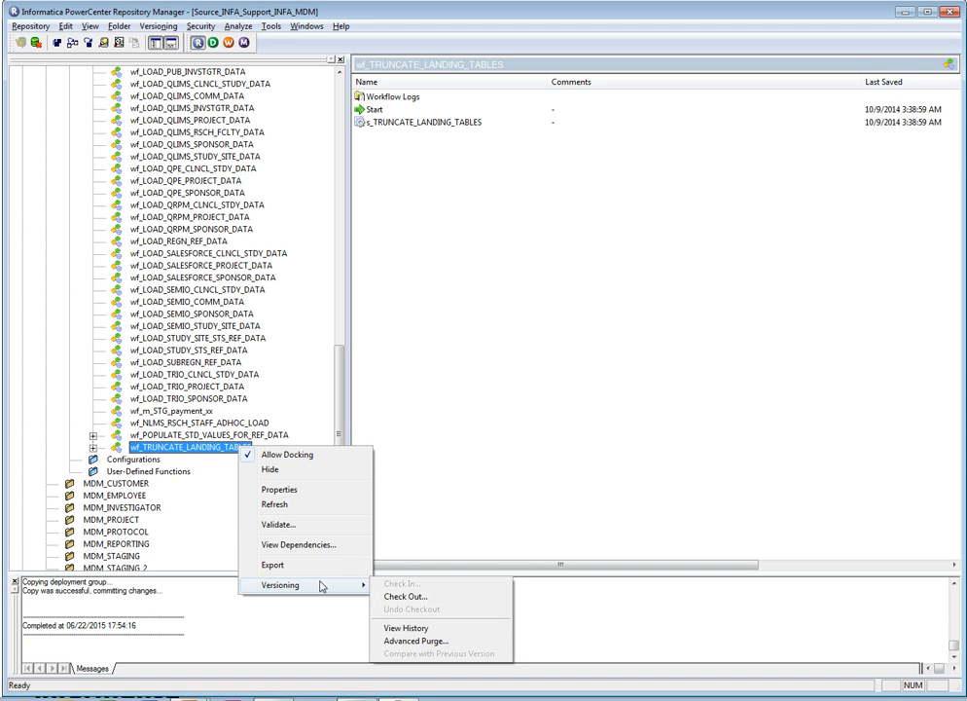
{"action": "left_click", "coordinate": [389, 629]}
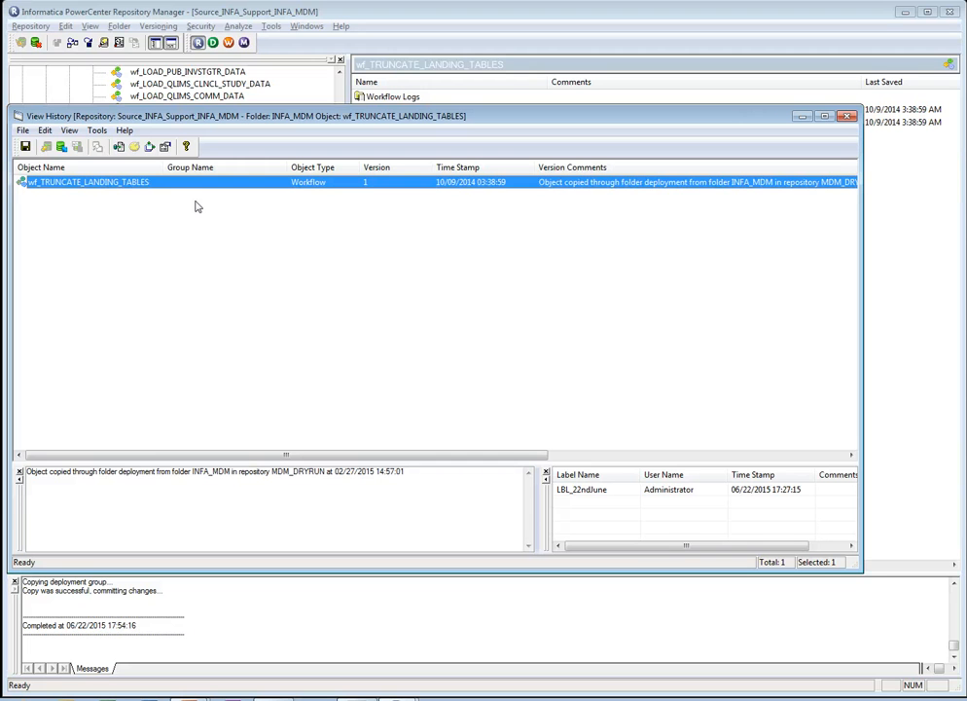
{"action": "right_click", "coordinate": [141, 184]}
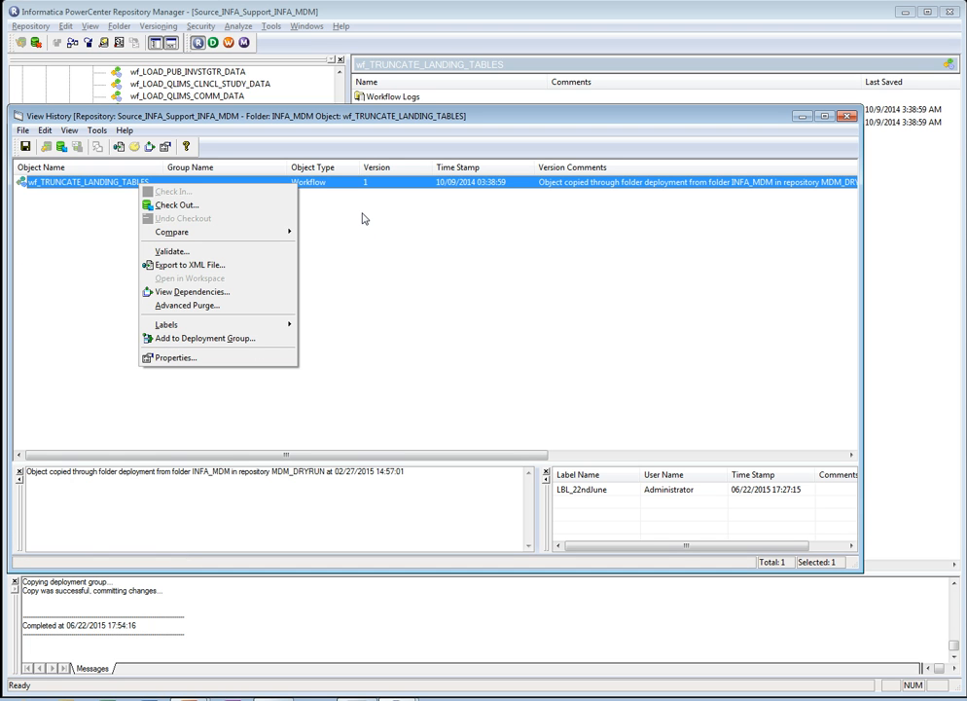
{"action": "left_click", "coordinate": [236, 338]}
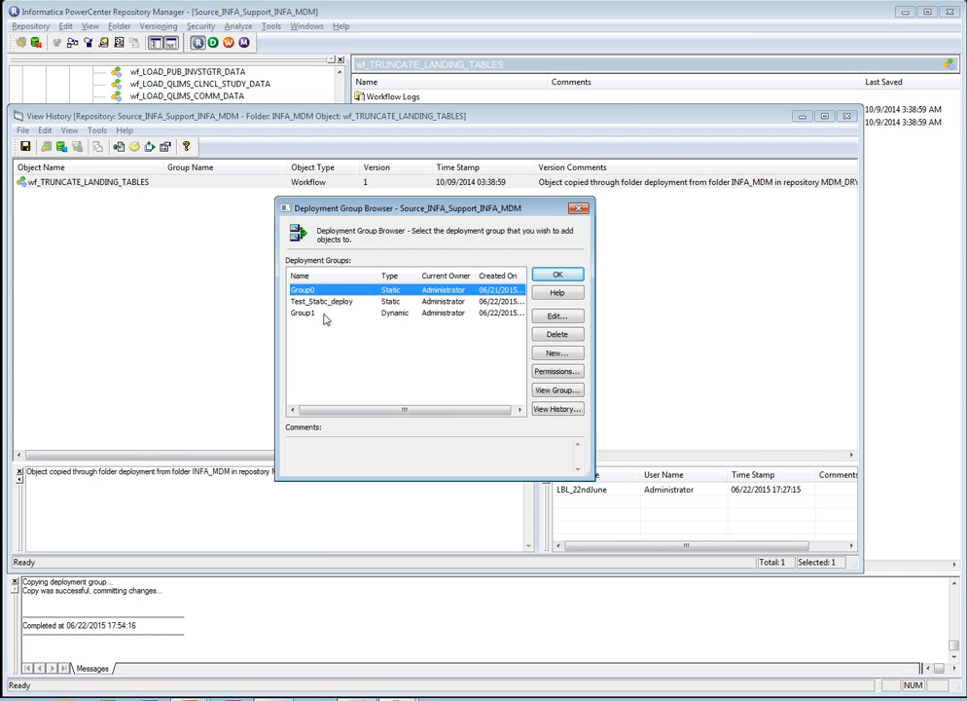
- Start a new dynamic deployment group named Group_test and open the available queries for it
{"action": "left_click", "coordinate": [557, 354]}
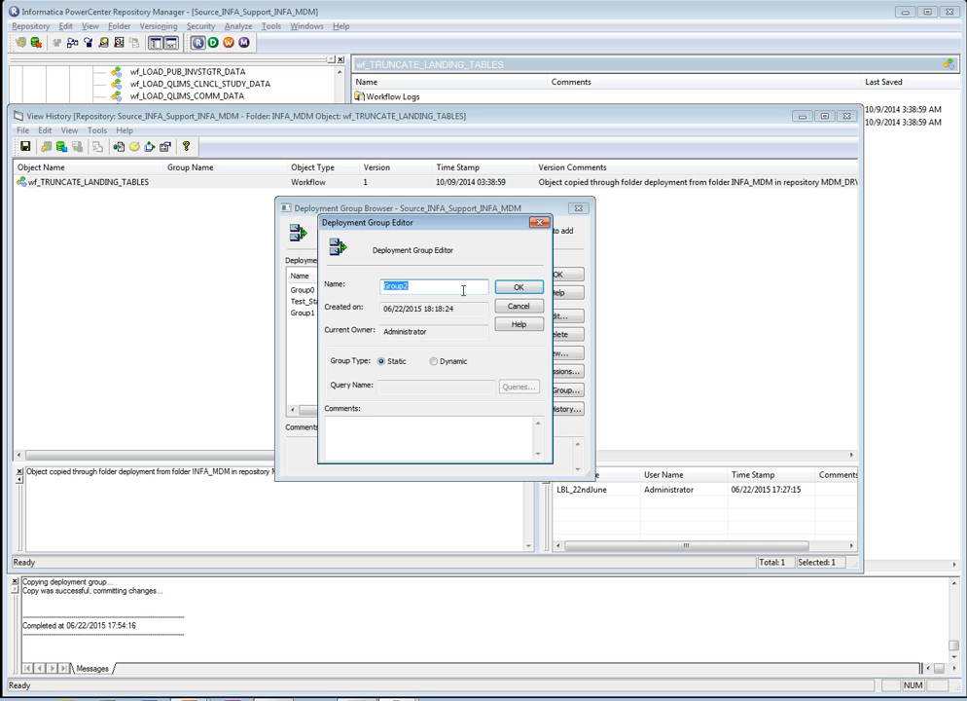
{"action": "left_click", "coordinate": [434, 362]}
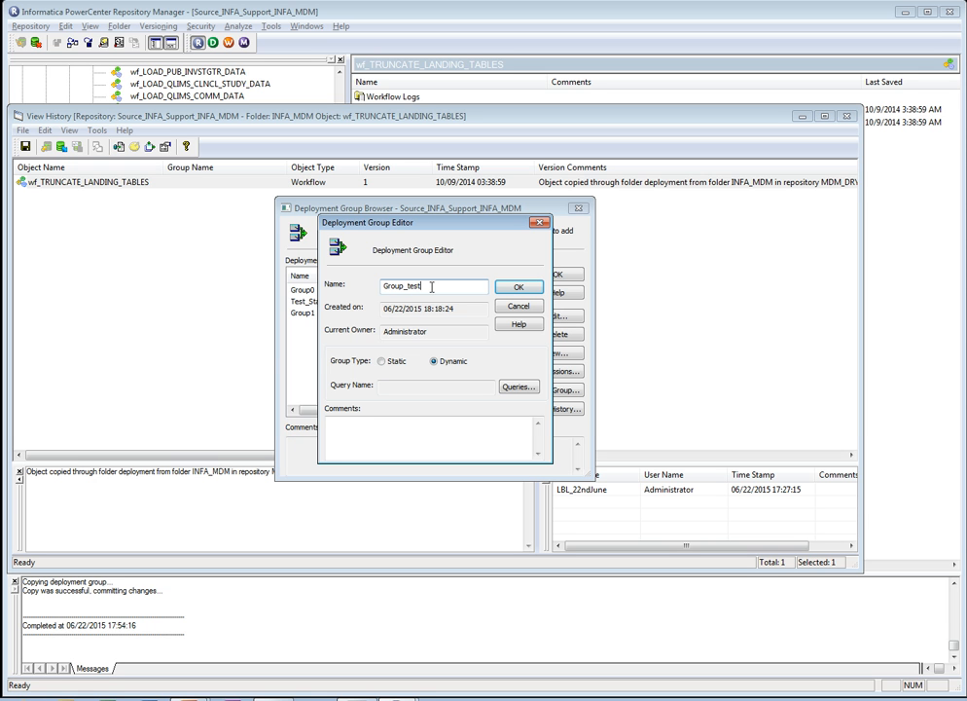
{"action": "left_click", "coordinate": [516, 387]}
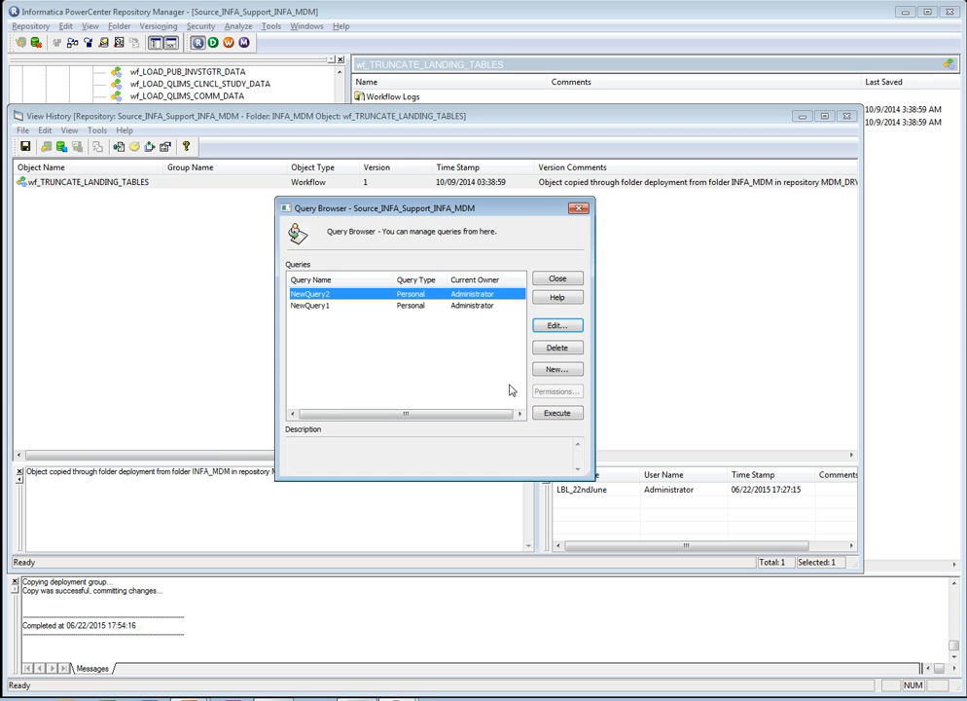
- Examine the label and object name conditions of NewQuery1, and execute the query to view its results
{"action": "left_click", "coordinate": [323, 306]}
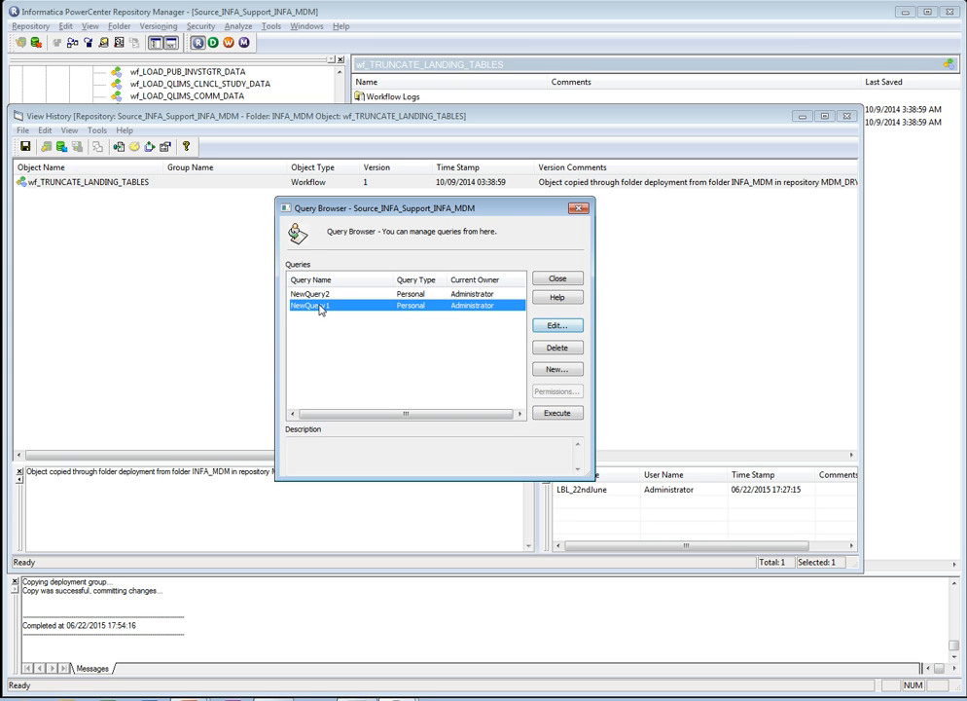
{"action": "left_click", "coordinate": [554, 327]}
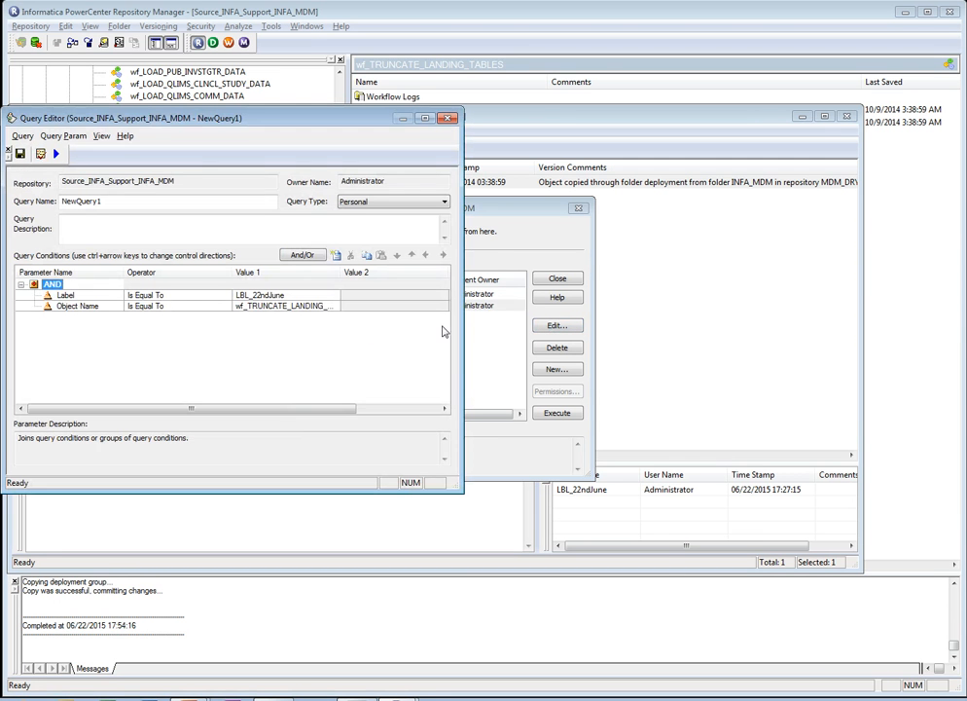
{"action": "left_click_drag", "start_coordinate": [112, 201], "coordinate": [60, 203]}
{"action": "left_click", "coordinate": [80, 296]}
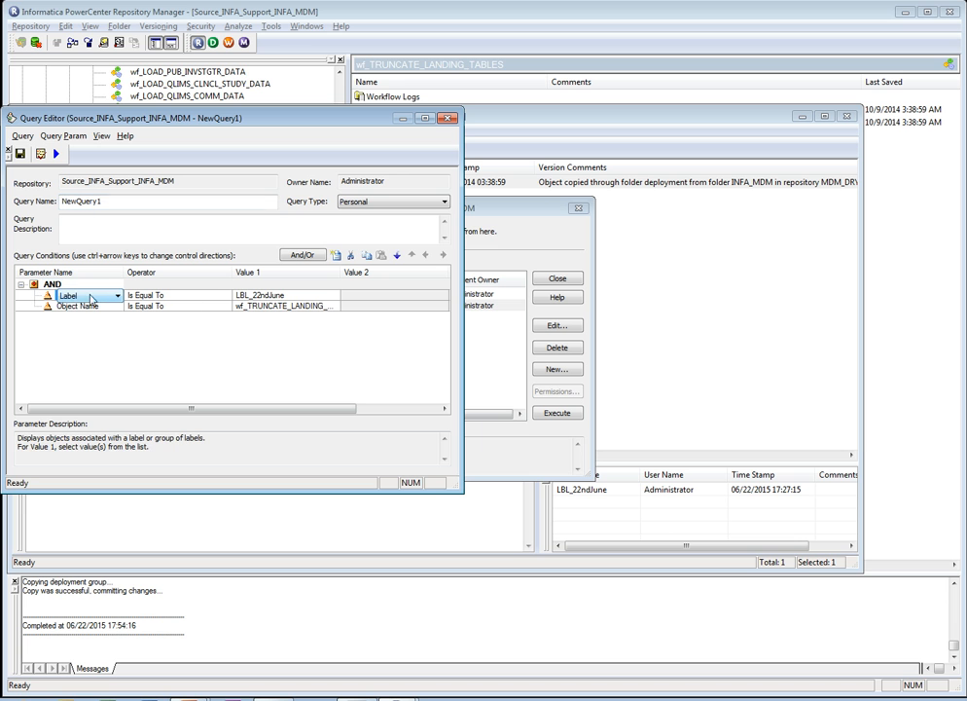
{"action": "left_click", "coordinate": [282, 296]}
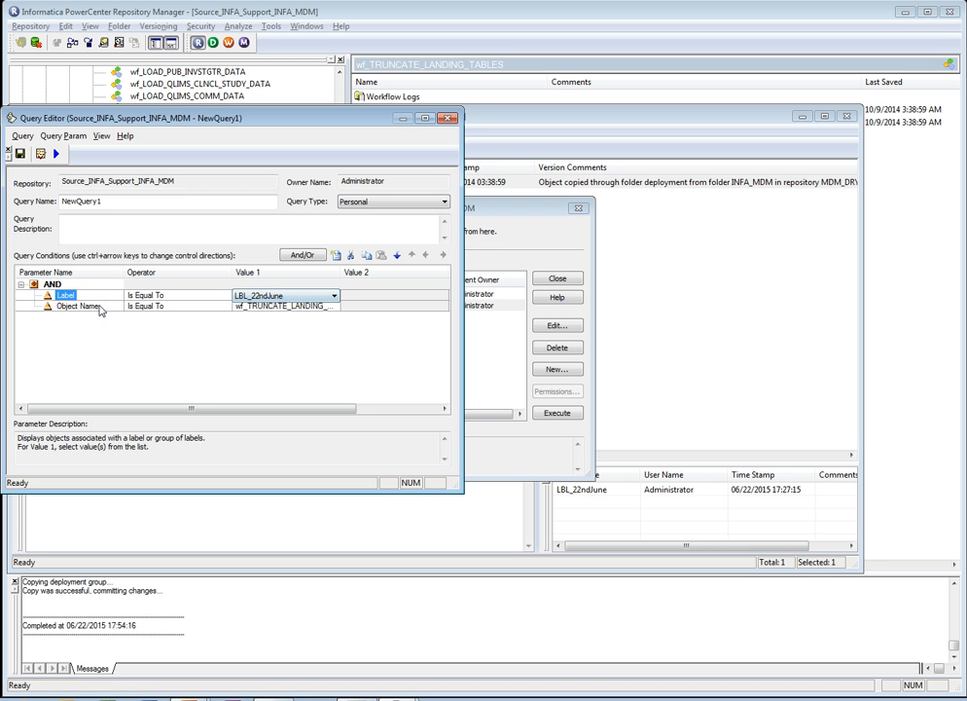
{"action": "left_click", "coordinate": [87, 307]}
{"action": "left_click", "coordinate": [247, 306]}
{"action": "left_click", "coordinate": [247, 308]}
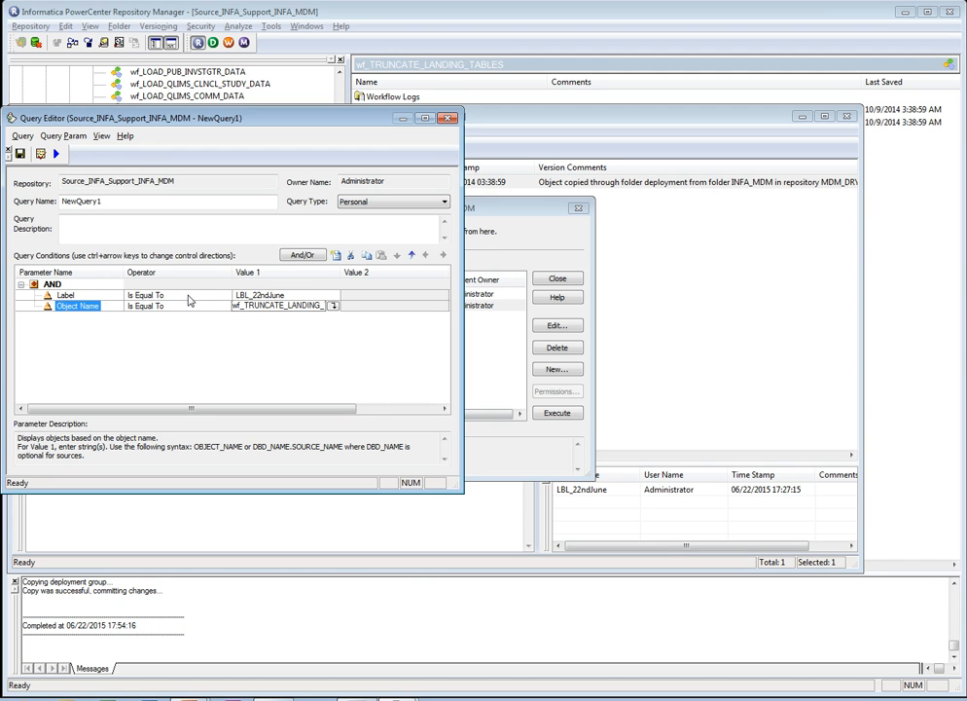
{"action": "left_click", "coordinate": [55, 154]}
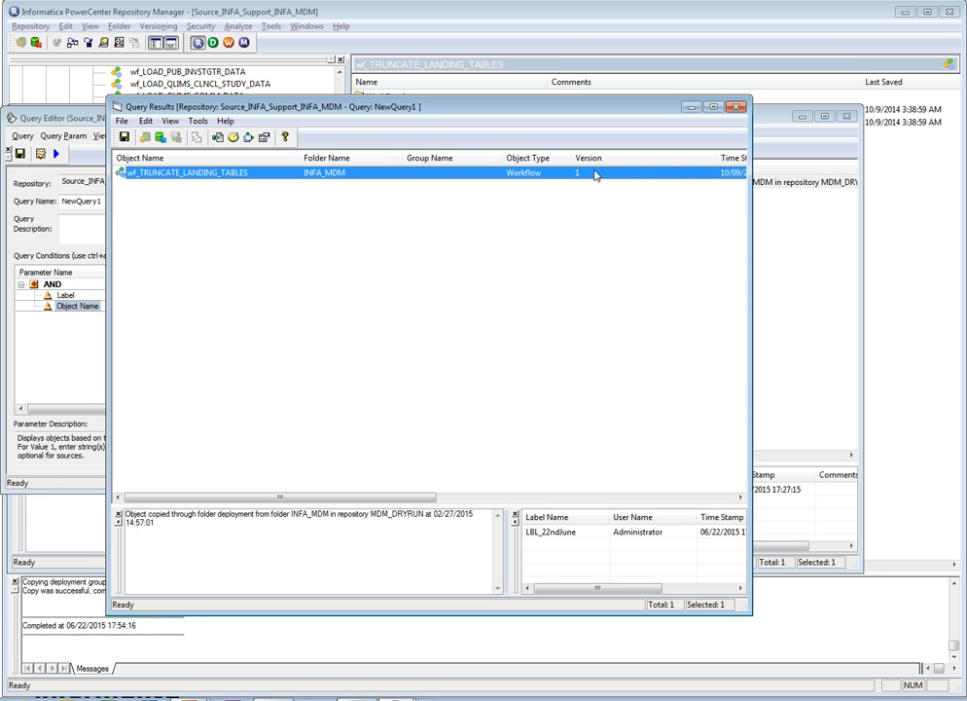
{"action": "left_click", "coordinate": [736, 106]}
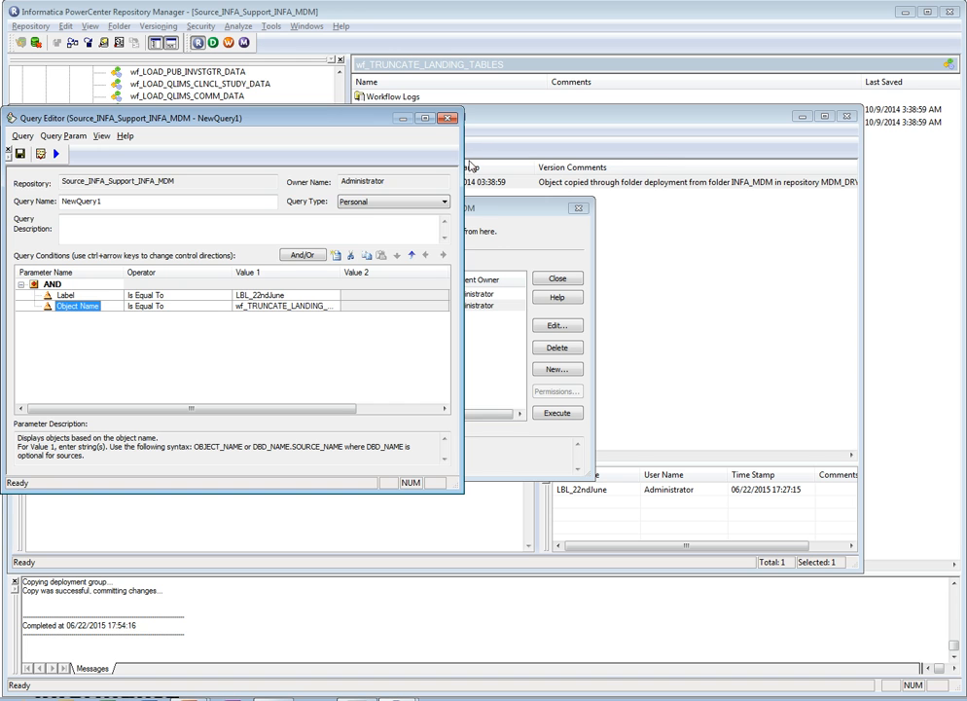
{"action": "left_click", "coordinate": [449, 118]}
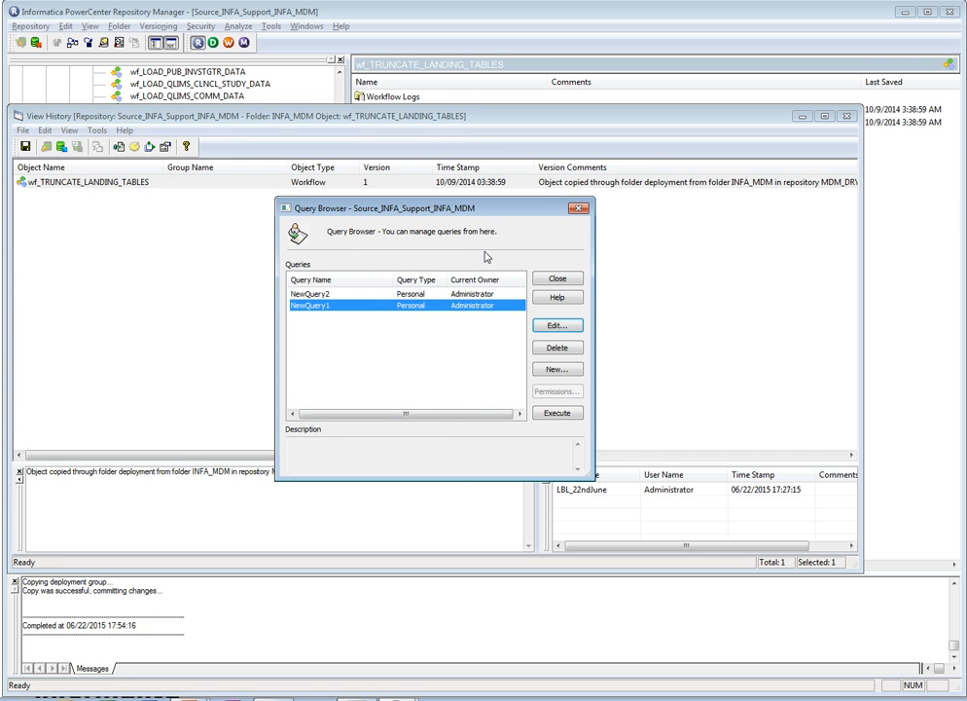
- Assign NewQuery1 to the Group_test deployment group, and discard the new group
{"action": "left_click", "coordinate": [553, 279]}
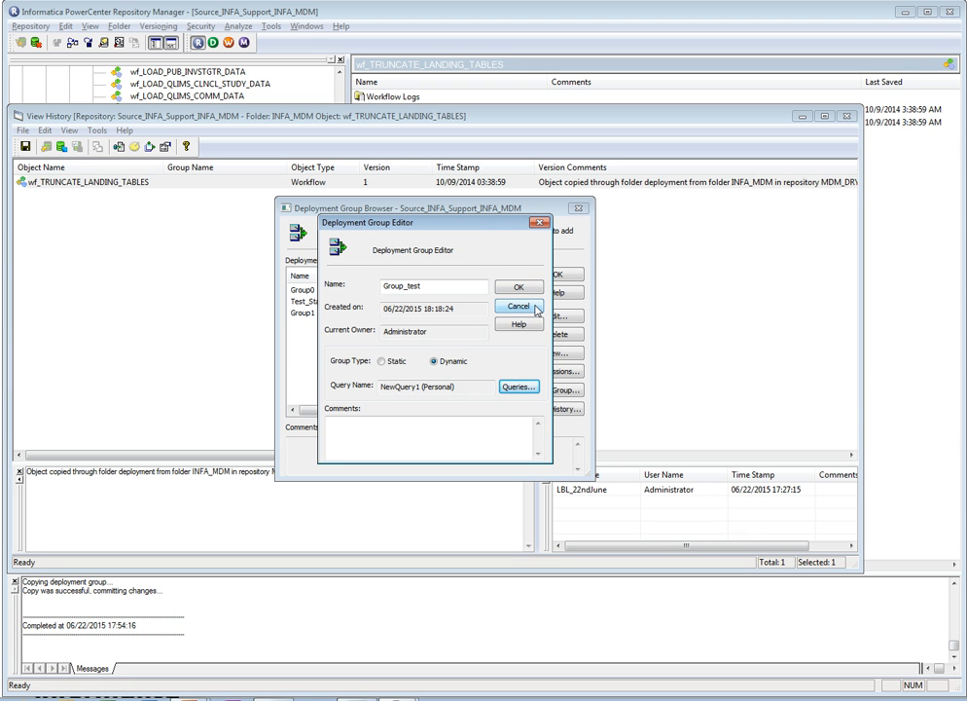
{"action": "left_click", "coordinate": [534, 307]}
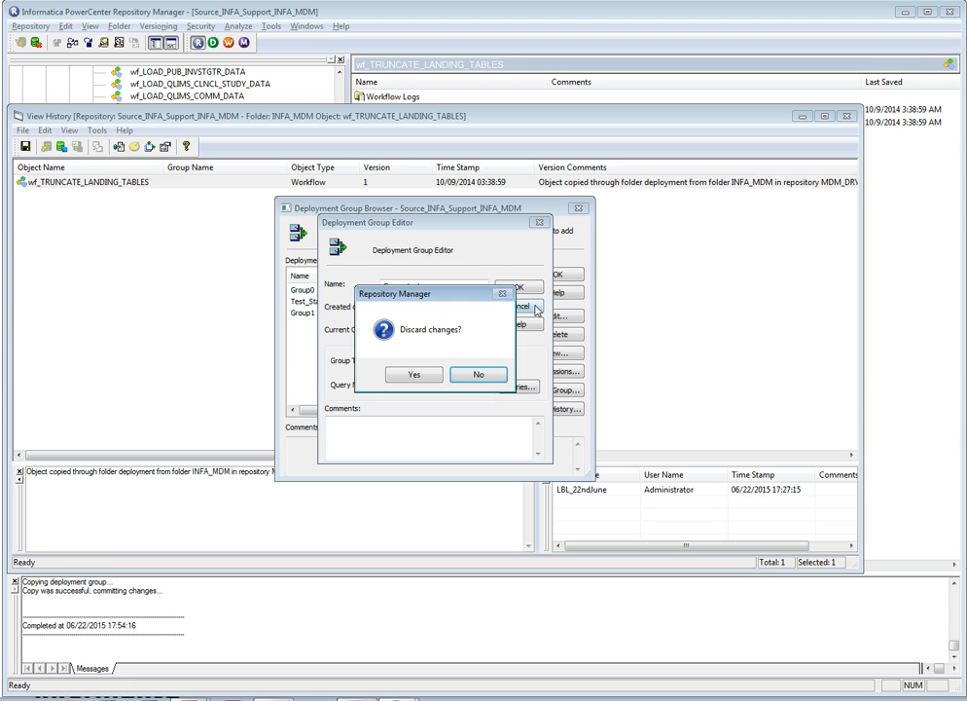
{"action": "left_click", "coordinate": [474, 375]}
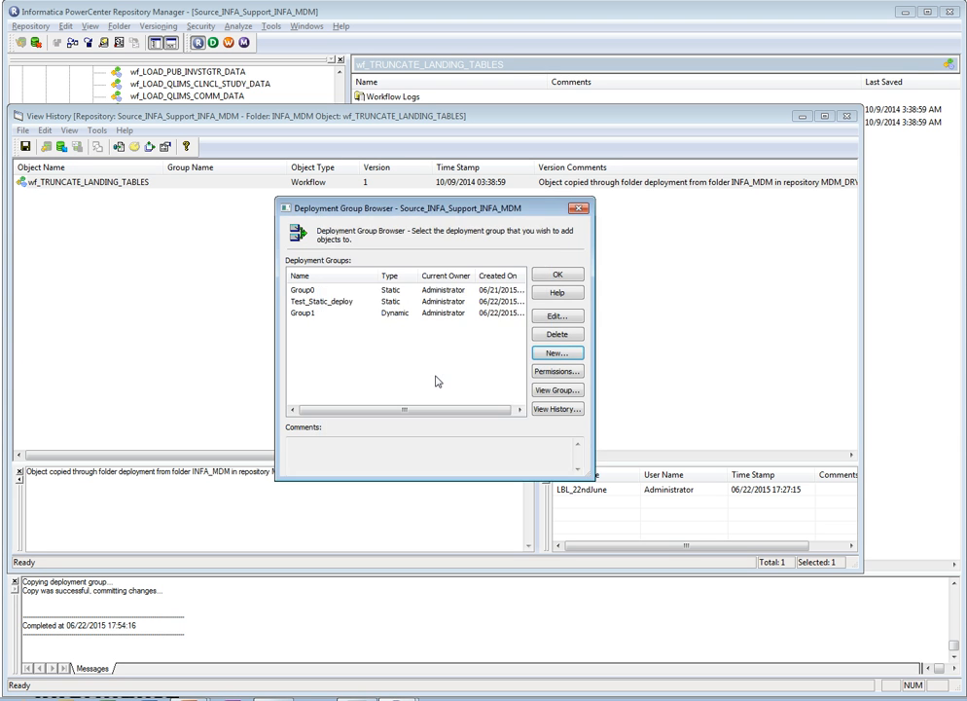
- Review the type and assigned query of the existing dynamic deployment group Group1
{"action": "left_click", "coordinate": [320, 316]}
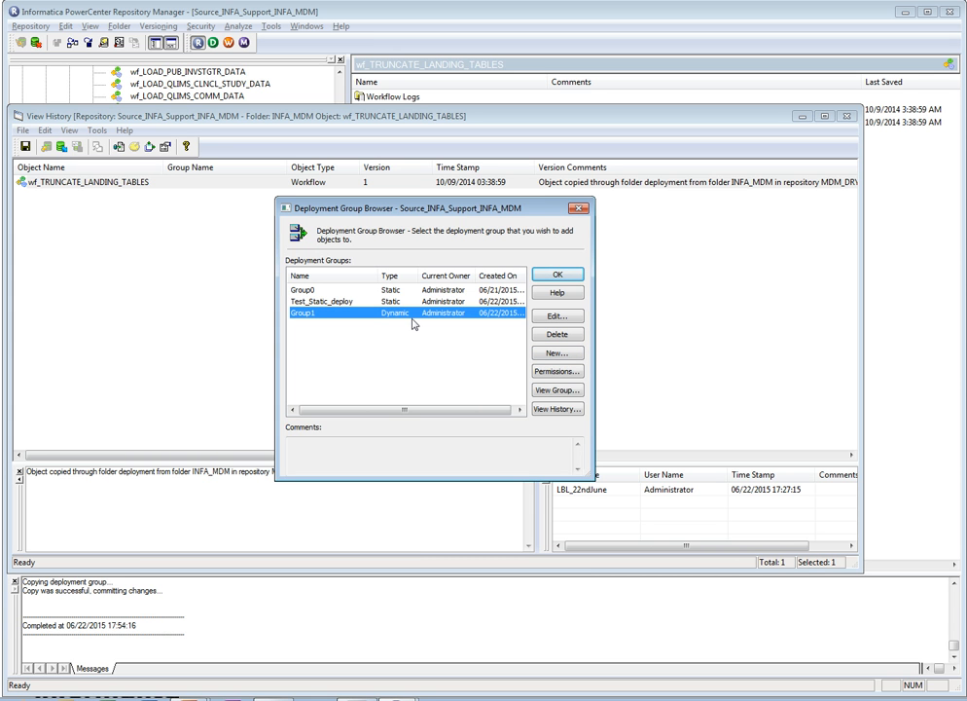
{"action": "left_click", "coordinate": [555, 318]}
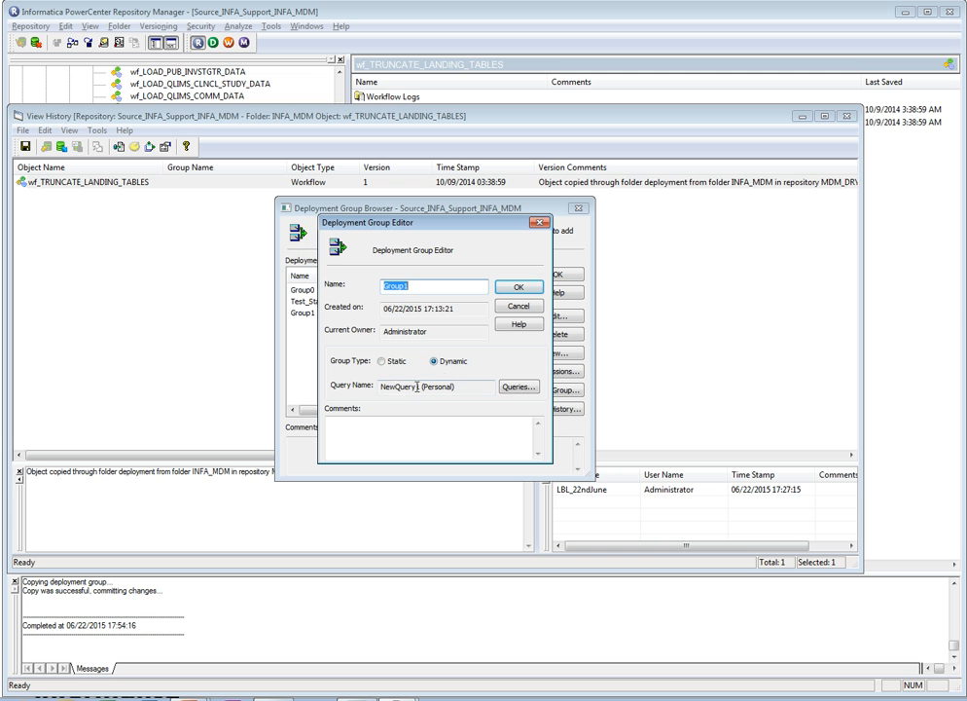
{"action": "left_click_drag", "start_coordinate": [382, 389], "coordinate": [419, 390]}
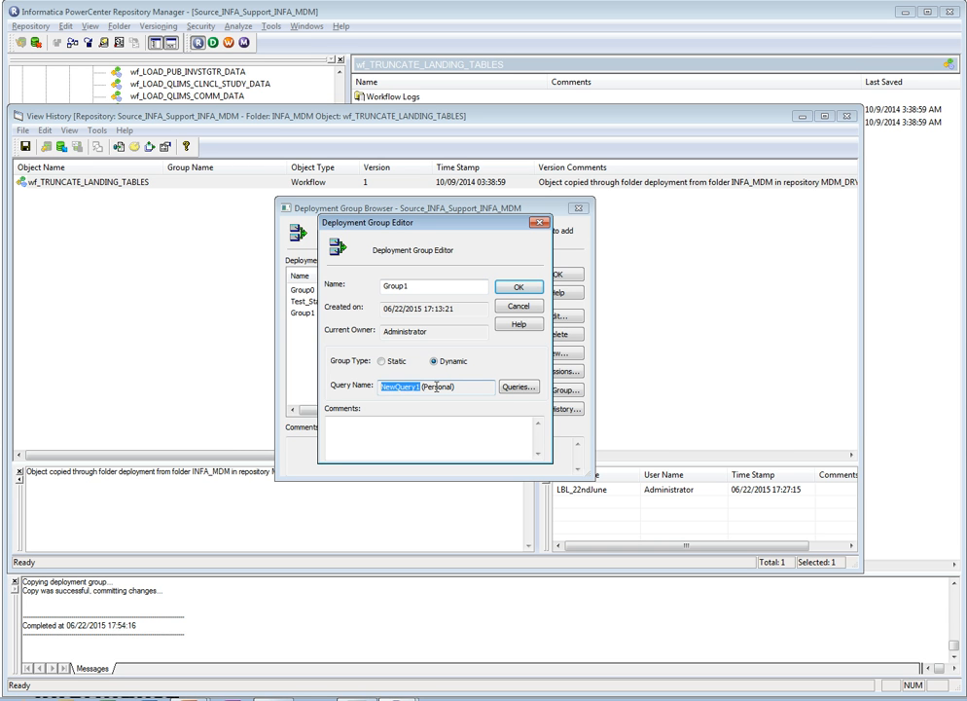
{"action": "left_click", "coordinate": [436, 387]}
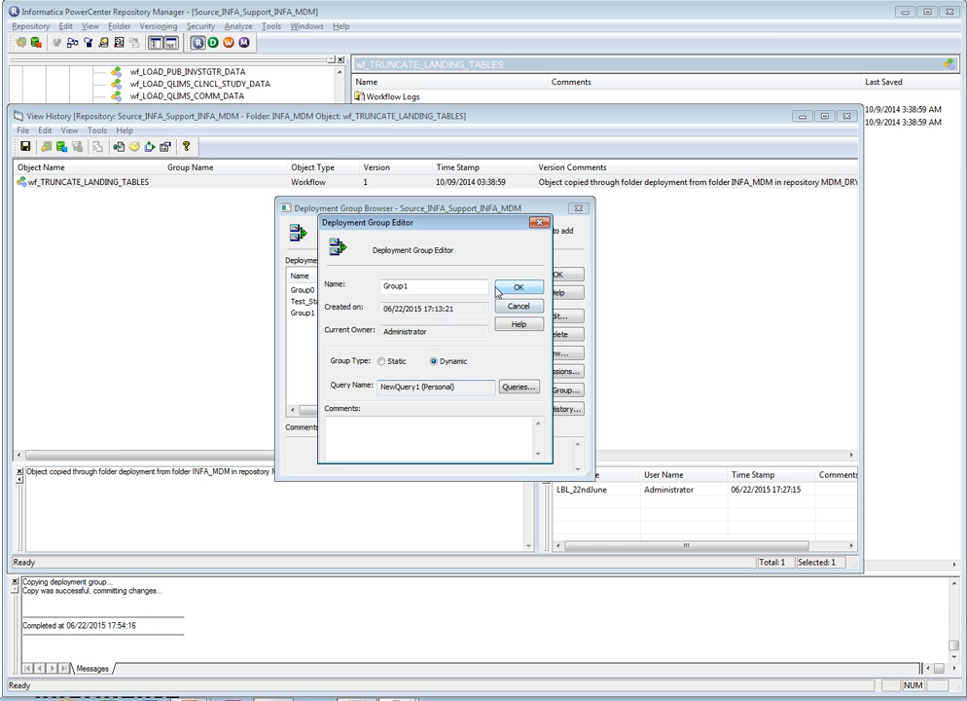
{"action": "left_click", "coordinate": [510, 288]}
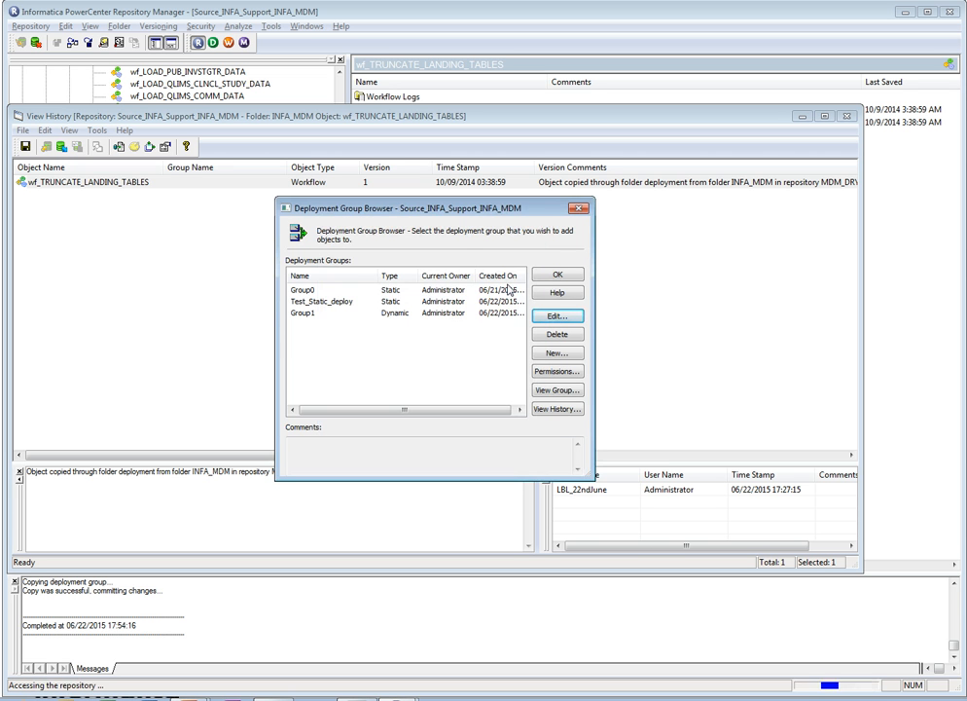
- Try to add version 1 of wf_TRUNCATE_LANDING_TABLES to the dynamic deployment group Group1, and close the workflow's version history
{"action": "left_click", "coordinate": [486, 312]}
{"action": "left_click", "coordinate": [554, 278]}
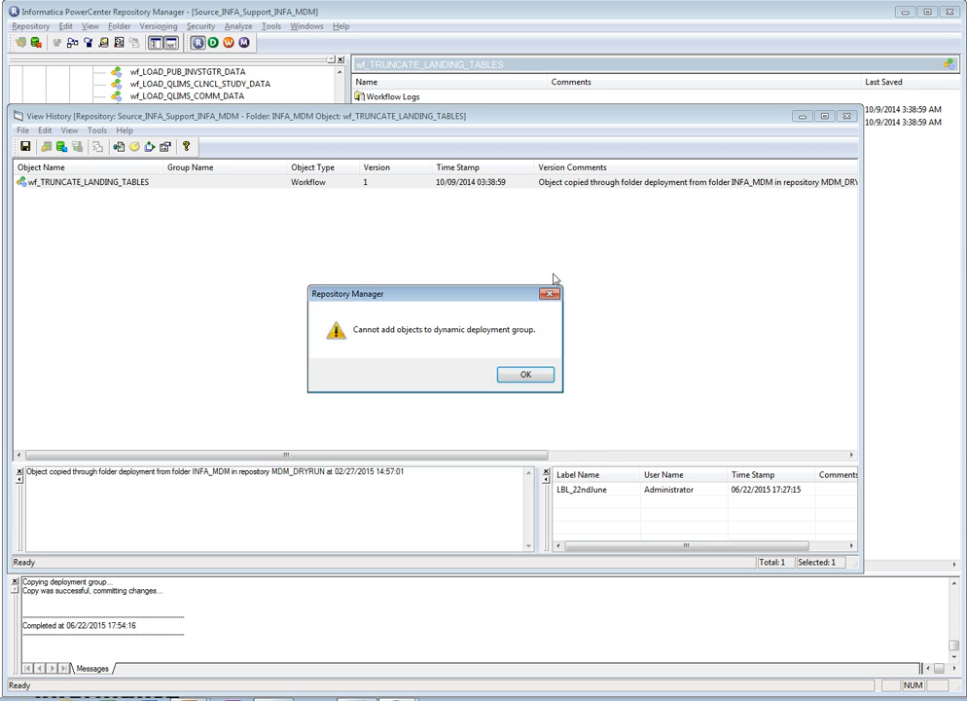
{"action": "left_click", "coordinate": [537, 375]}
{"action": "left_click", "coordinate": [522, 368]}
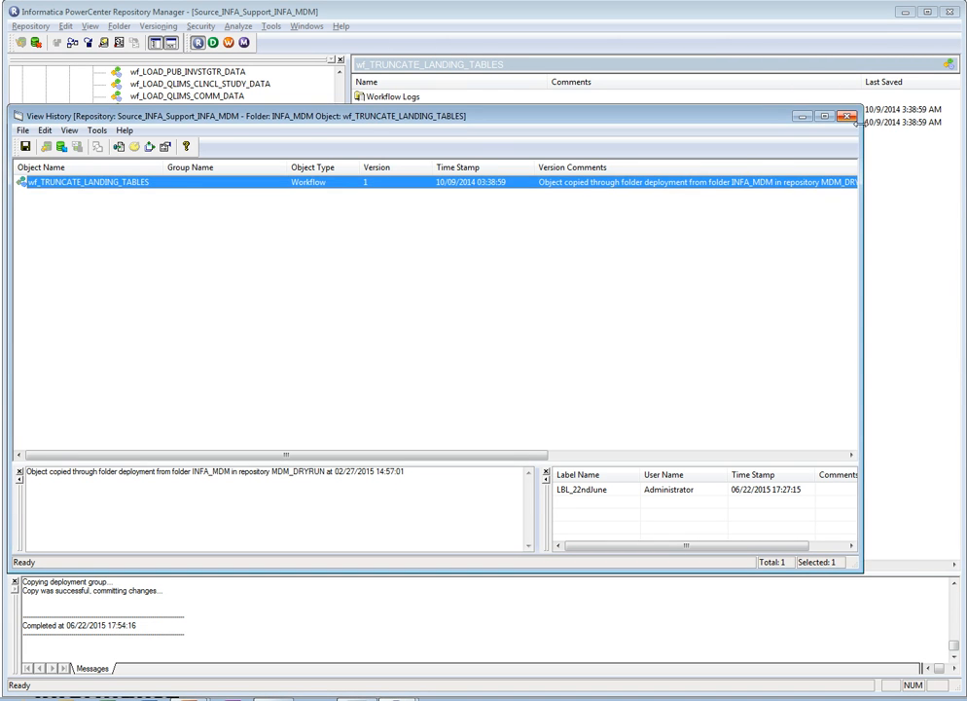
{"action": "left_click", "coordinate": [660, 91]}
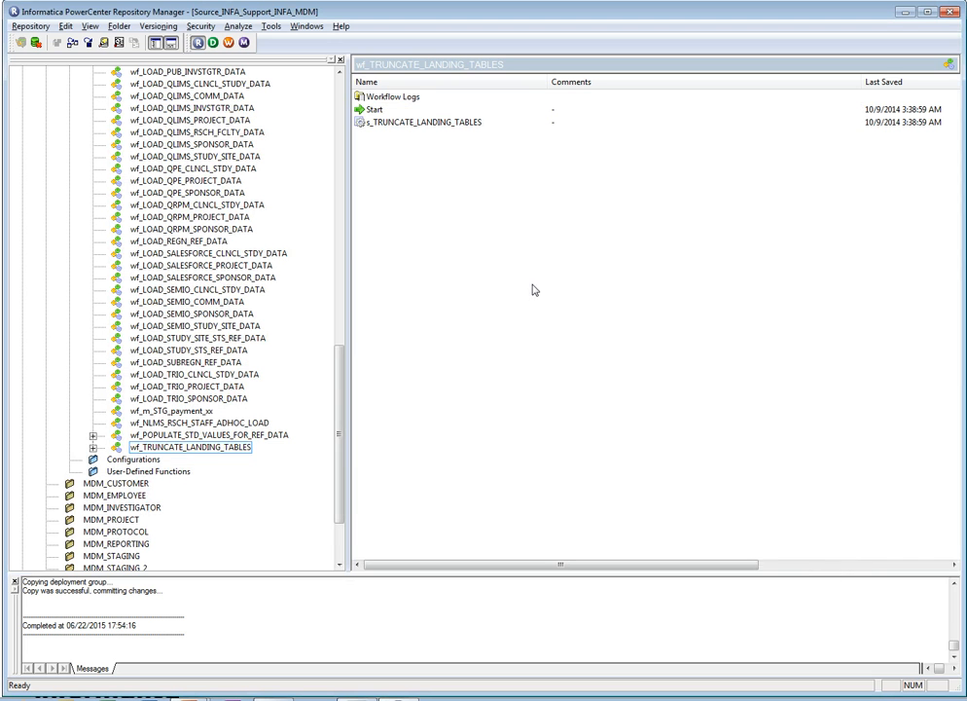
- View the contents of the dynamic deployment group Group1, and collapse the INFA_MDM folder in the source repository
{"action": "left_click", "coordinate": [337, 384]}
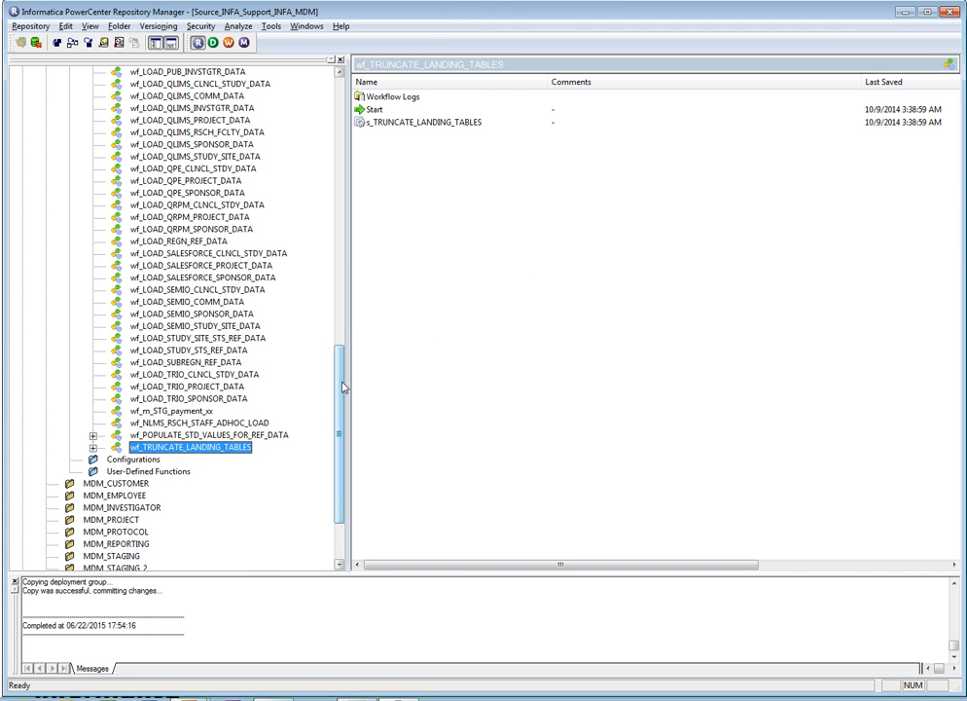
{"action": "left_click_drag", "start_coordinate": [337, 388], "coordinate": [345, 114]}
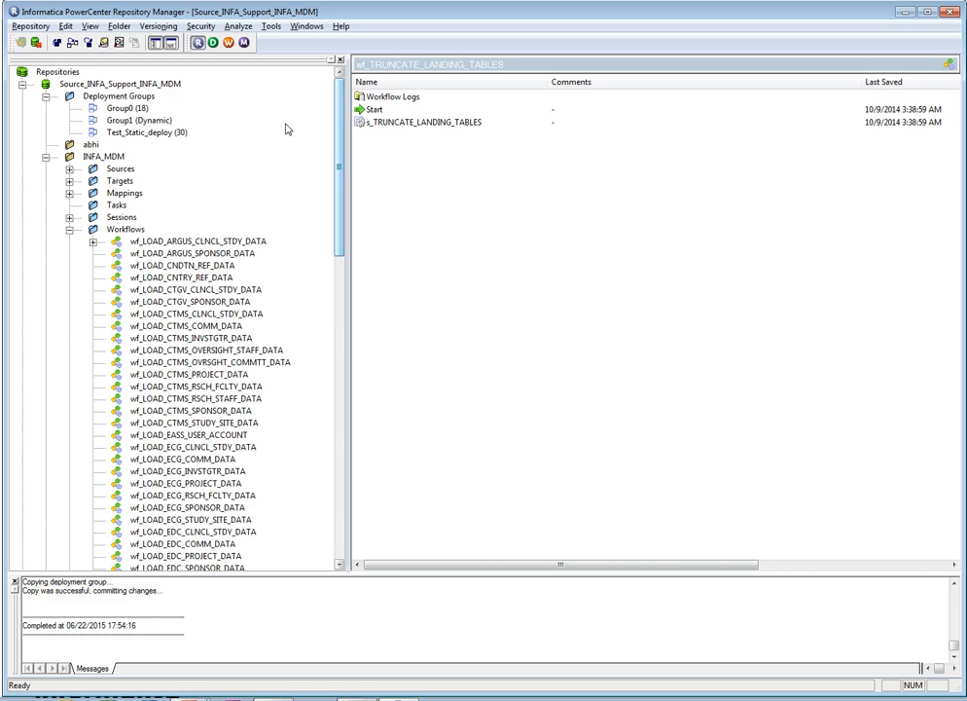
{"action": "left_click", "coordinate": [164, 121]}
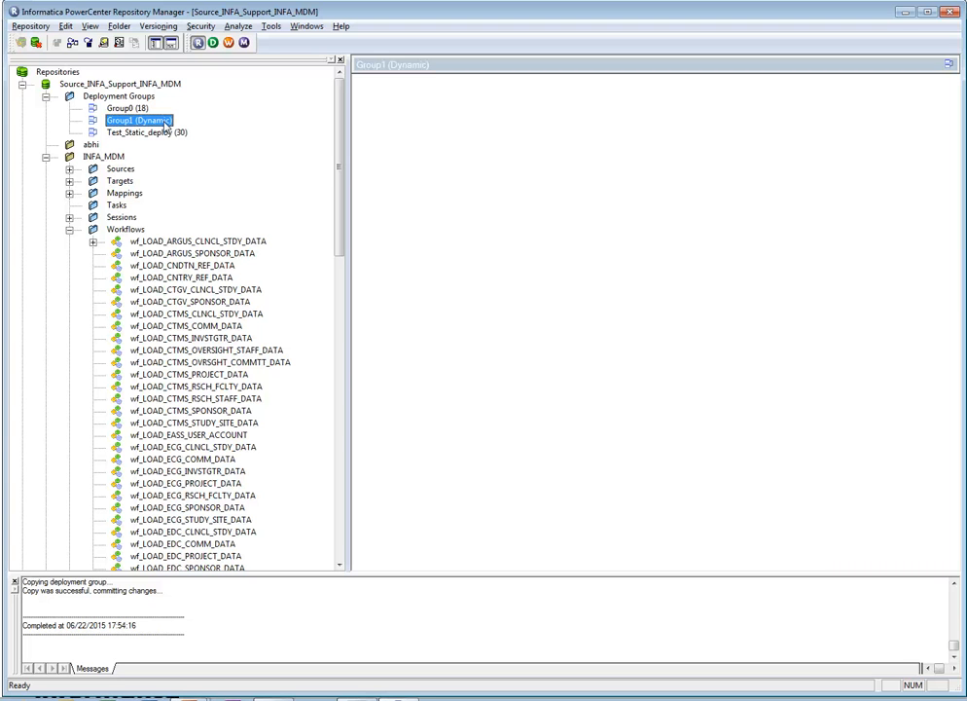
{"action": "right_click", "coordinate": [164, 124]}
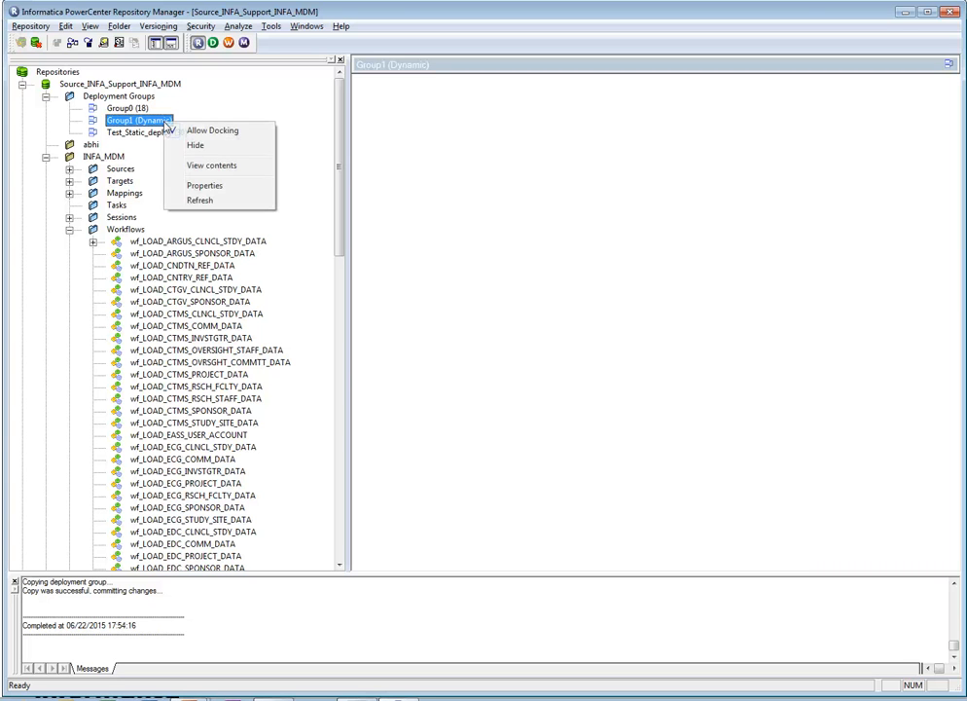
{"action": "left_click", "coordinate": [193, 166]}
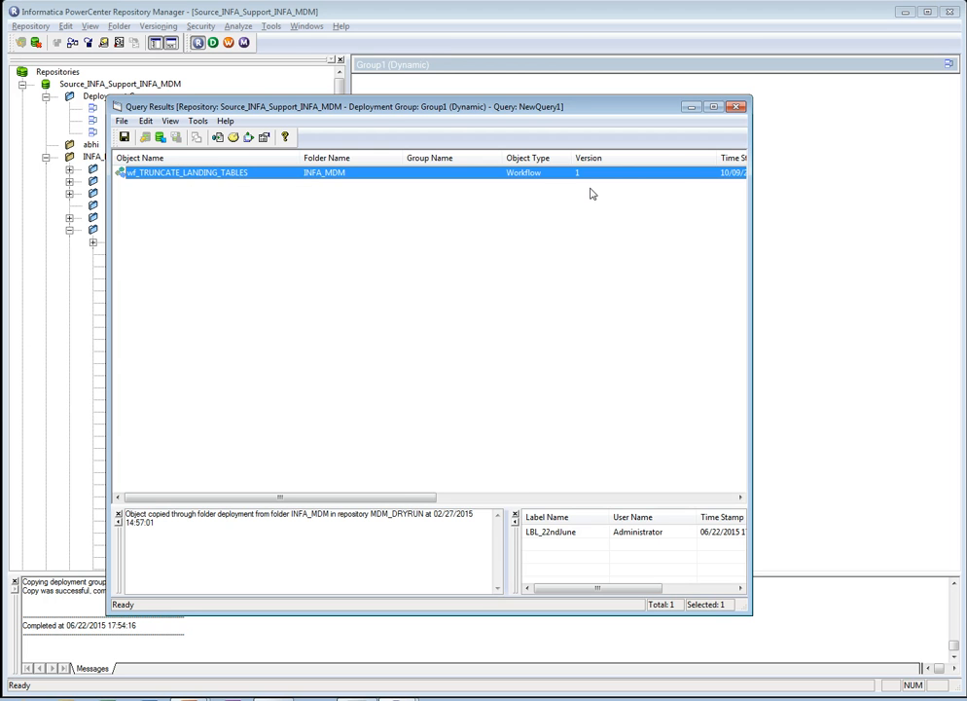
{"action": "left_click", "coordinate": [737, 108]}
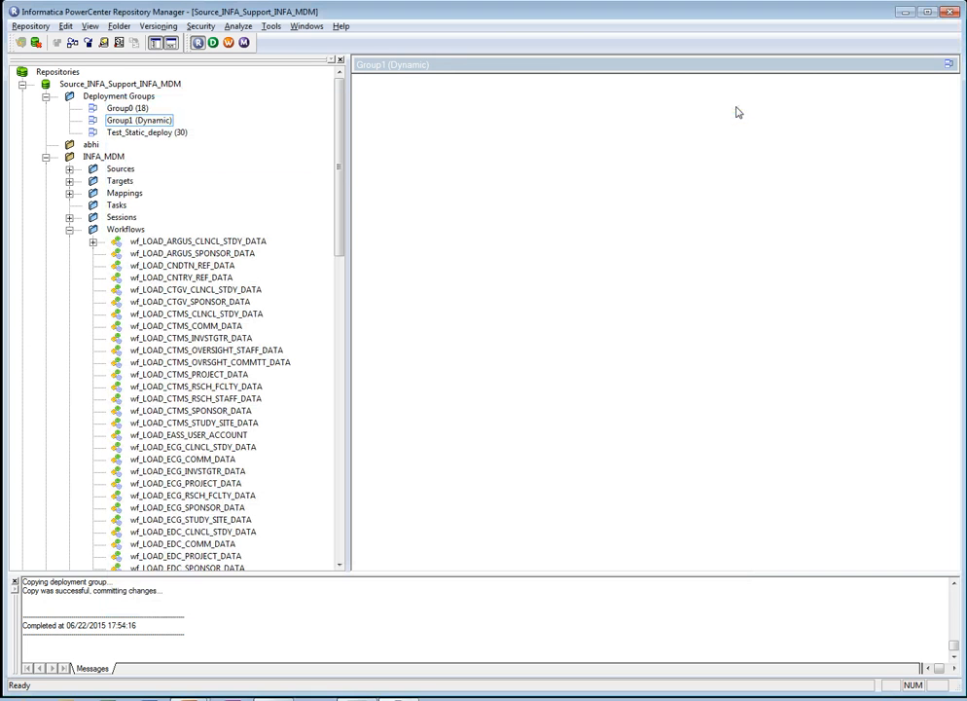
{"action": "left_click", "coordinate": [46, 157]}
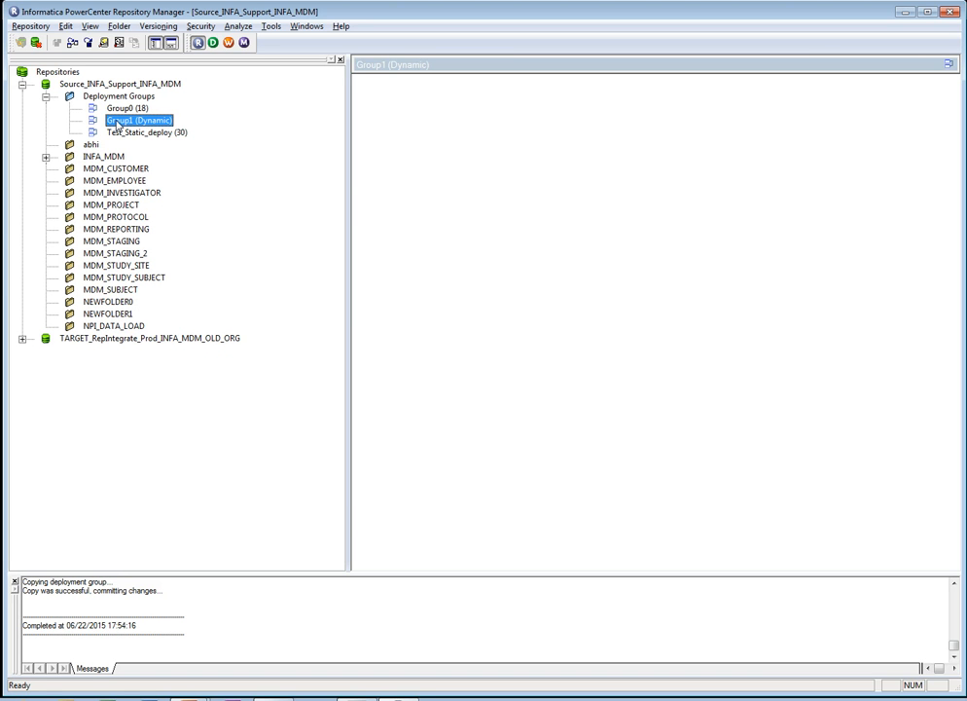
{"action": "left_click", "coordinate": [65, 26]}
{"action": "left_click", "coordinate": [76, 44]}
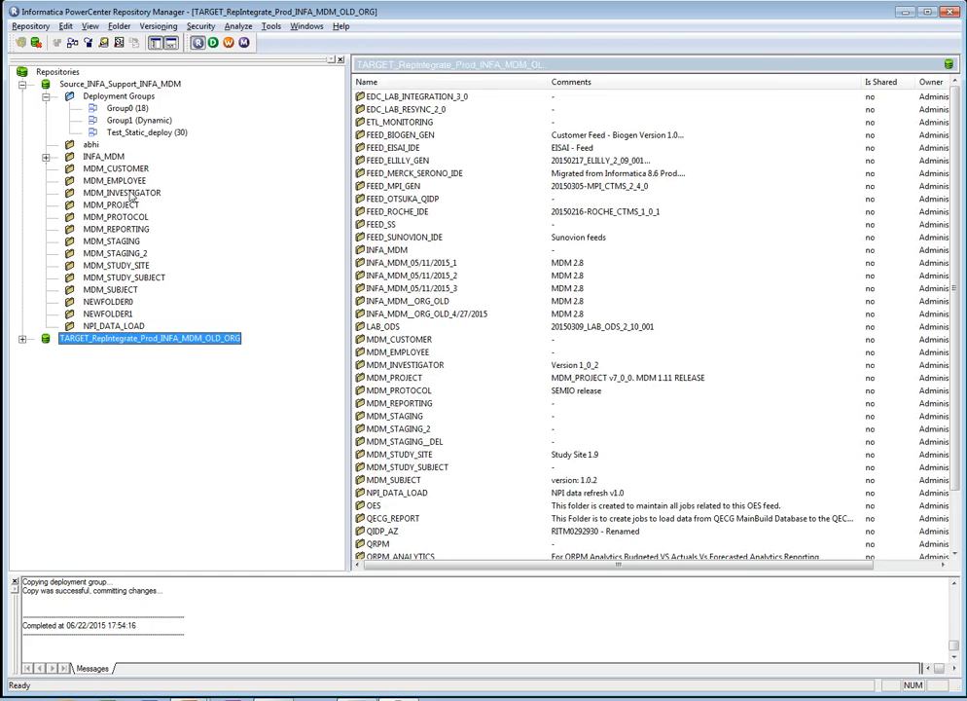
{"action": "left_click", "coordinate": [65, 26]}
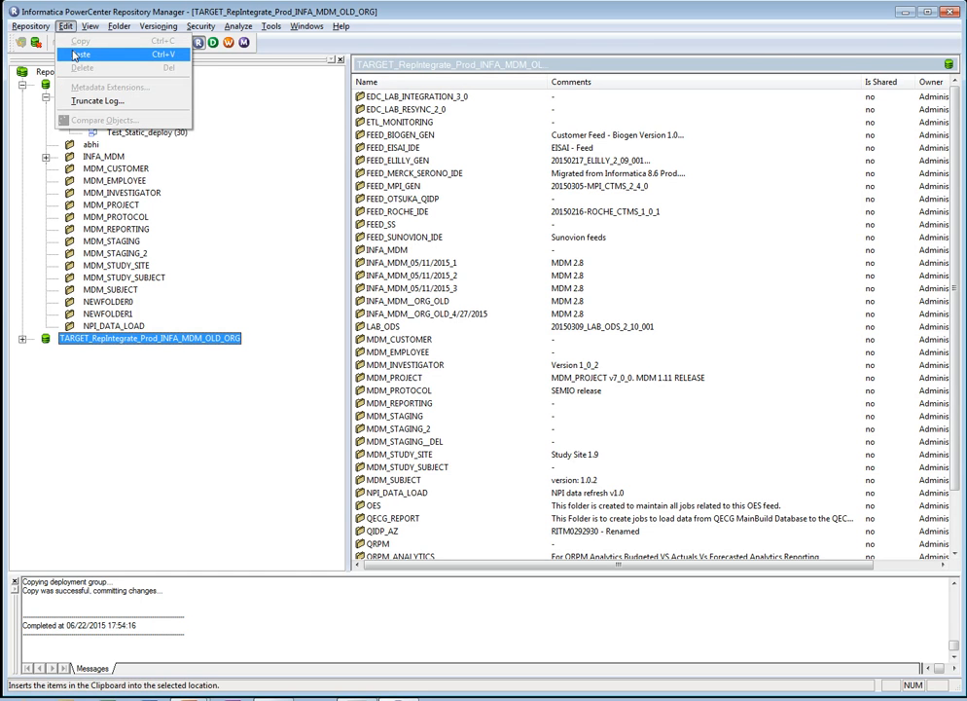
{"action": "left_click", "coordinate": [103, 11]}
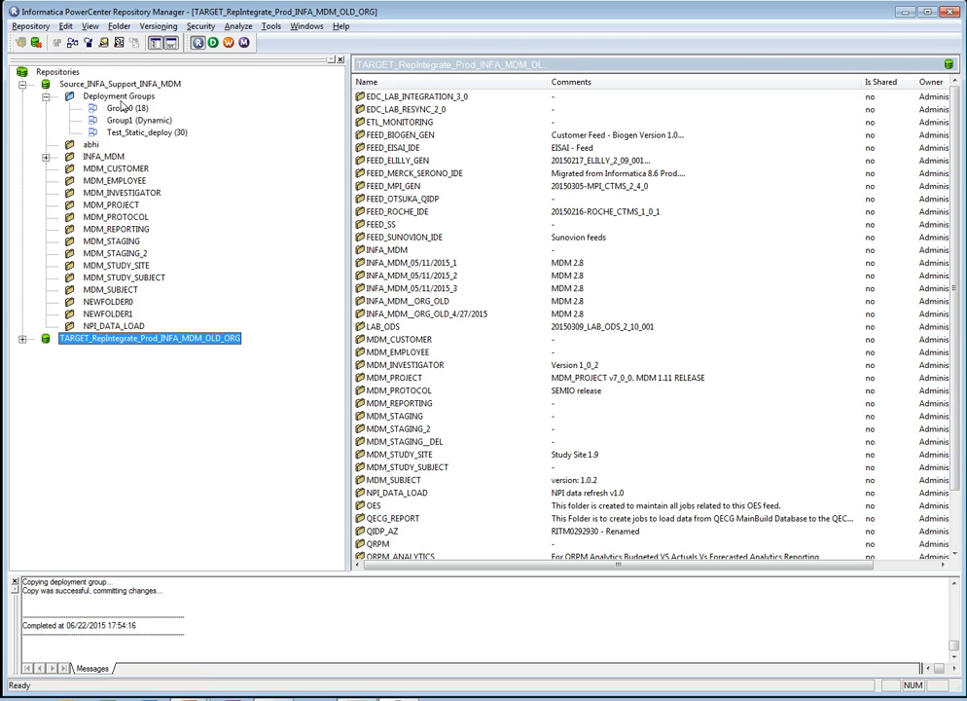
- Begin copying the Group1 deployment group to the TARGET_RepIntegrate_Prod_INFA_MDM_OLD_ORG repository with advanced options shown
{"action": "left_click", "coordinate": [122, 120]}
{"action": "left_click_drag", "start_coordinate": [122, 120], "coordinate": [225, 339]}
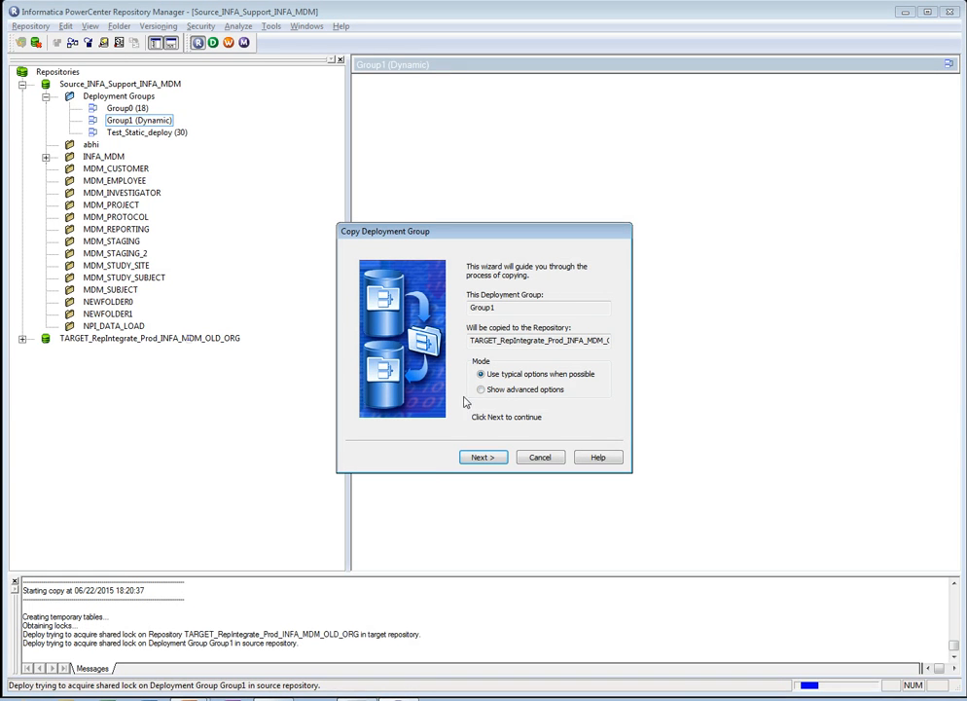
{"action": "left_click", "coordinate": [481, 389]}
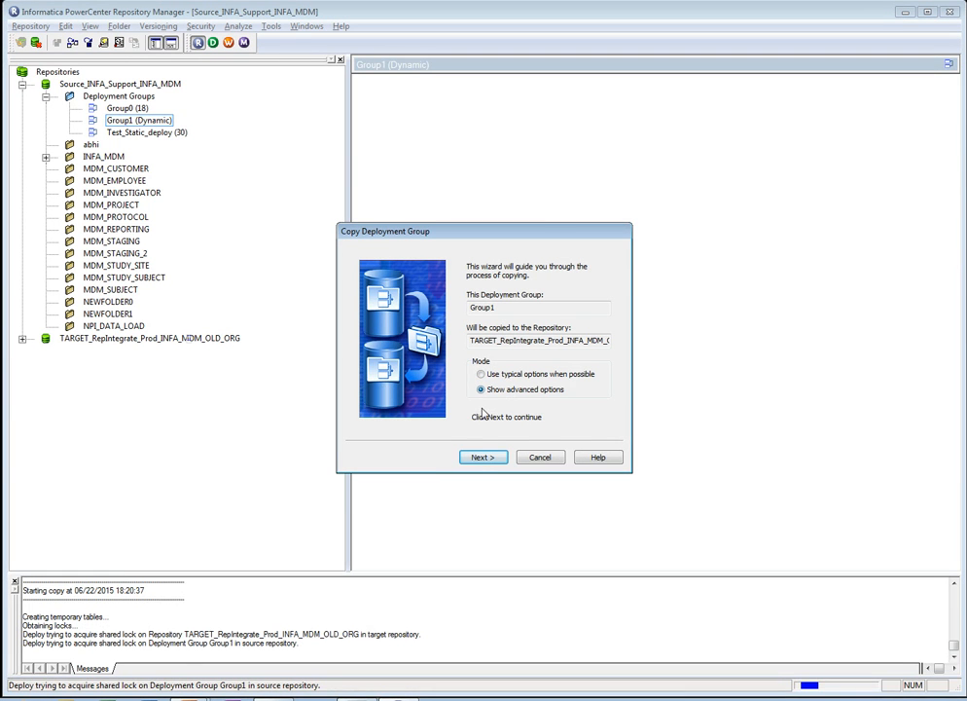
{"action": "left_click", "coordinate": [477, 457]}
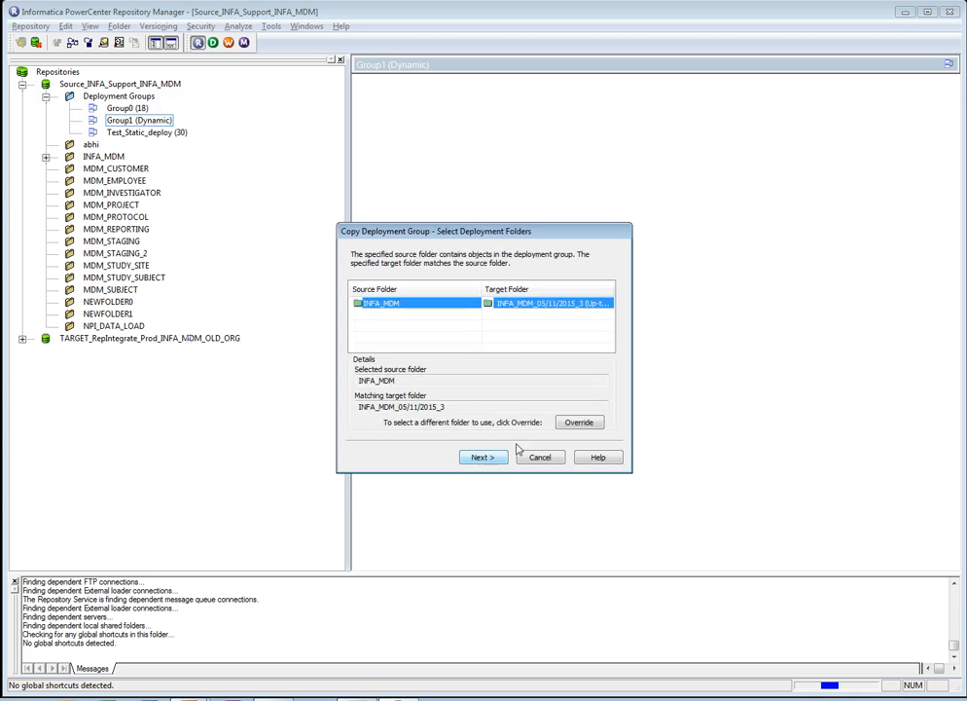
- Override the matching target folder for INFA_MDM with INFA_MDM_05/11/2015_2, and accept the deployment folder selection
{"action": "left_click", "coordinate": [578, 422]}
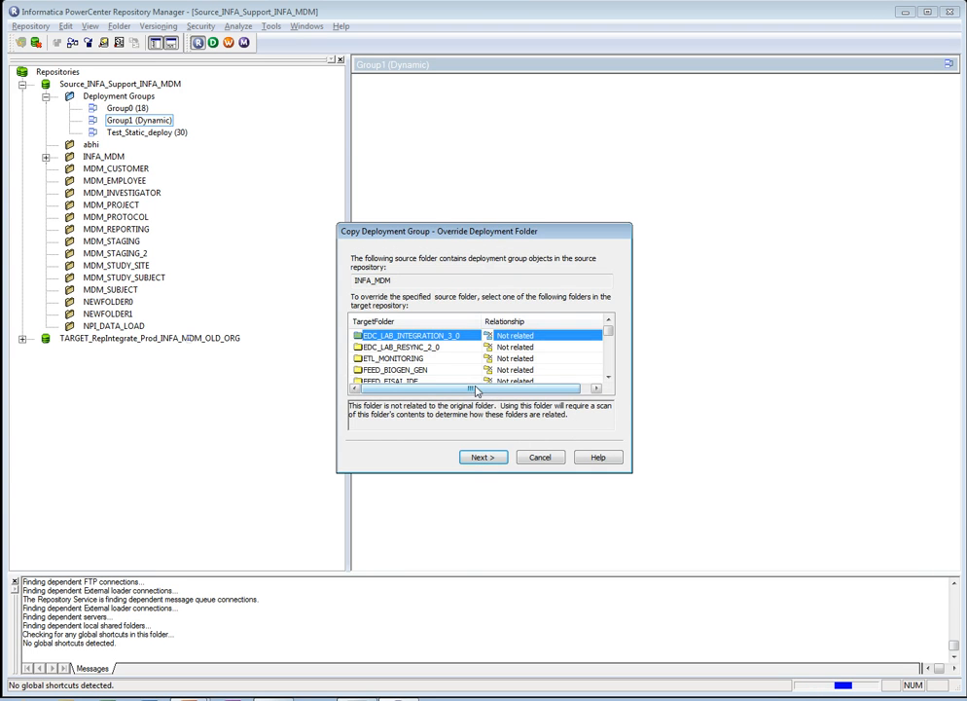
{"action": "left_click", "coordinate": [421, 361]}
{"action": "key", "text": "i"}
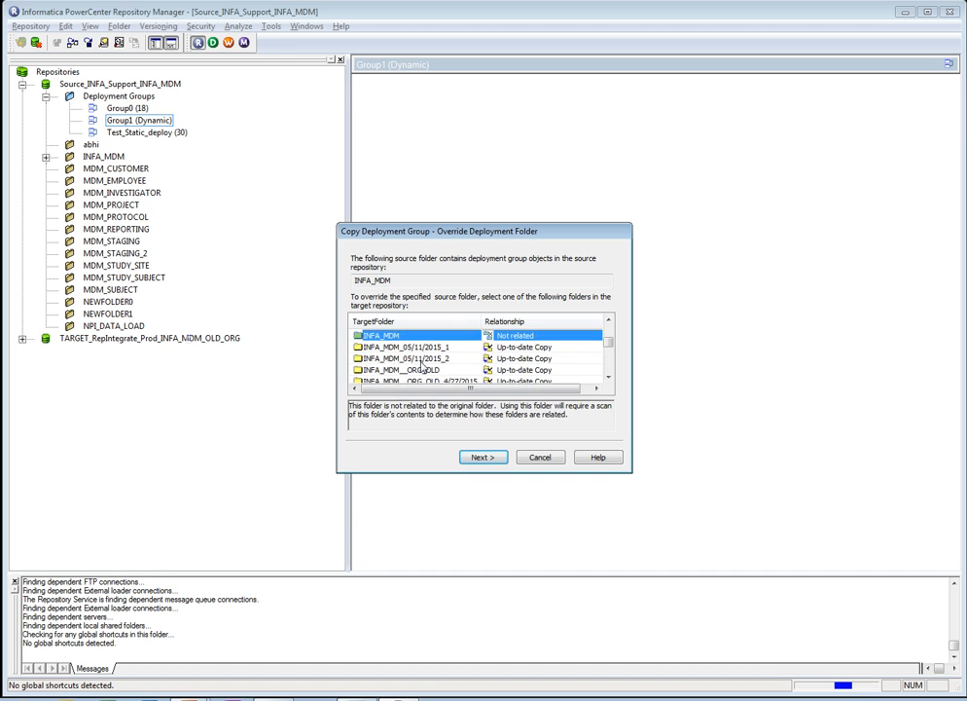
{"action": "left_click", "coordinate": [422, 361]}
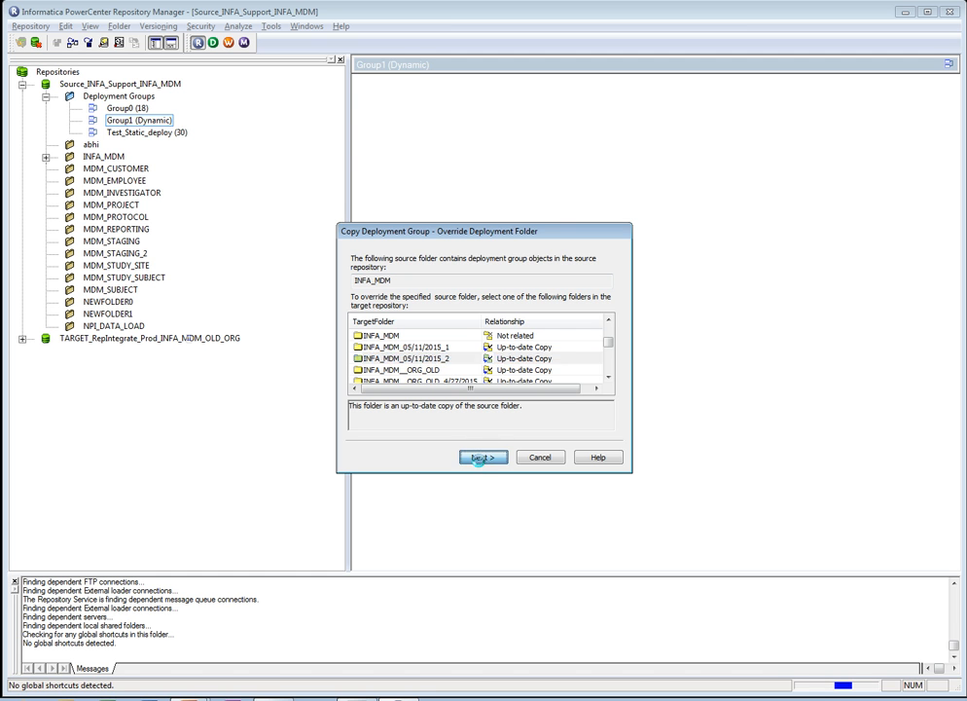
{"action": "left_click", "coordinate": [480, 460]}
{"action": "left_click", "coordinate": [481, 458]}
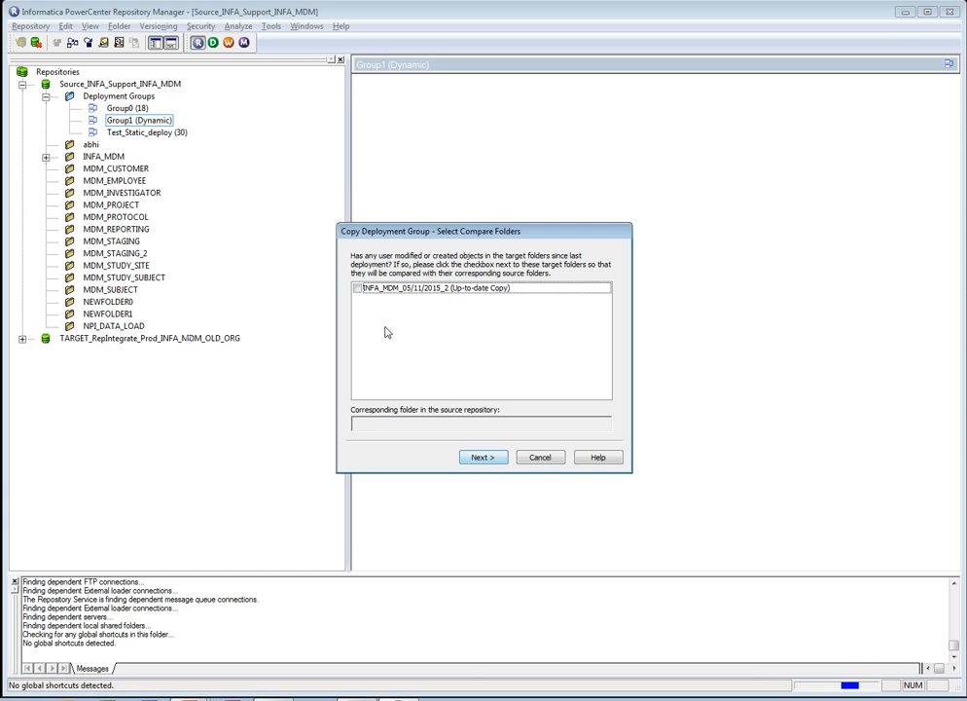
- Include the target folder INFA_MDM_05/11/2015_2 in the comparison with its source folder, run the comparison and continue past the results
{"action": "left_click", "coordinate": [357, 289]}
{"action": "left_click", "coordinate": [481, 457]}
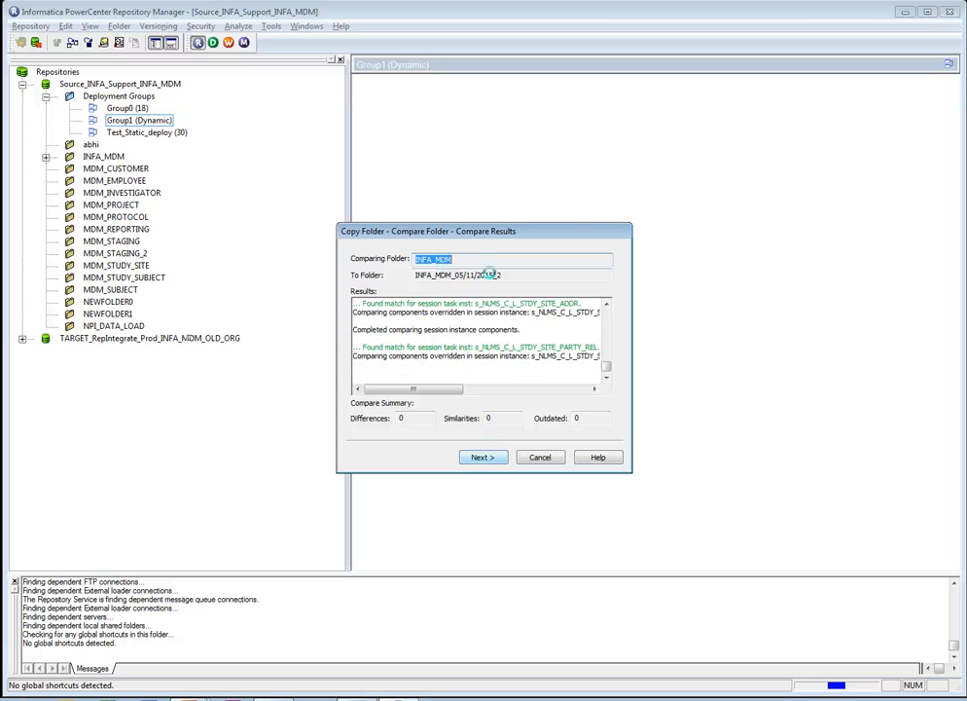
{"action": "left_click", "coordinate": [499, 458]}
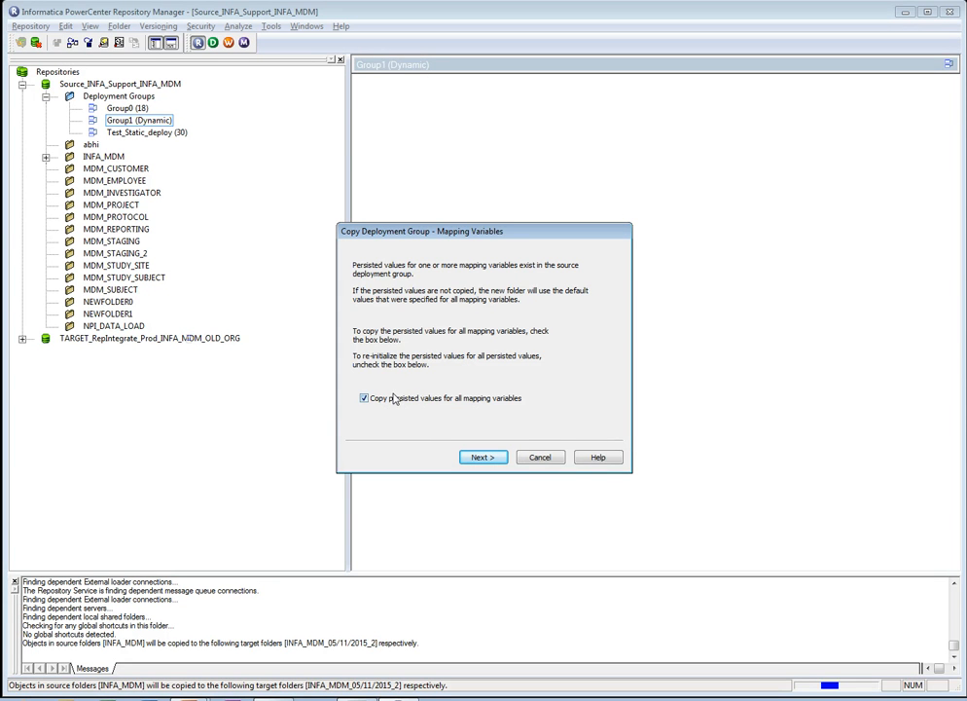
- Accept copying persisted mapping variable values, retaining sequence generator, normalizer and XML key values, and copying the deployment group definition
{"action": "left_click", "coordinate": [480, 457]}
{"action": "left_click", "coordinate": [478, 456]}
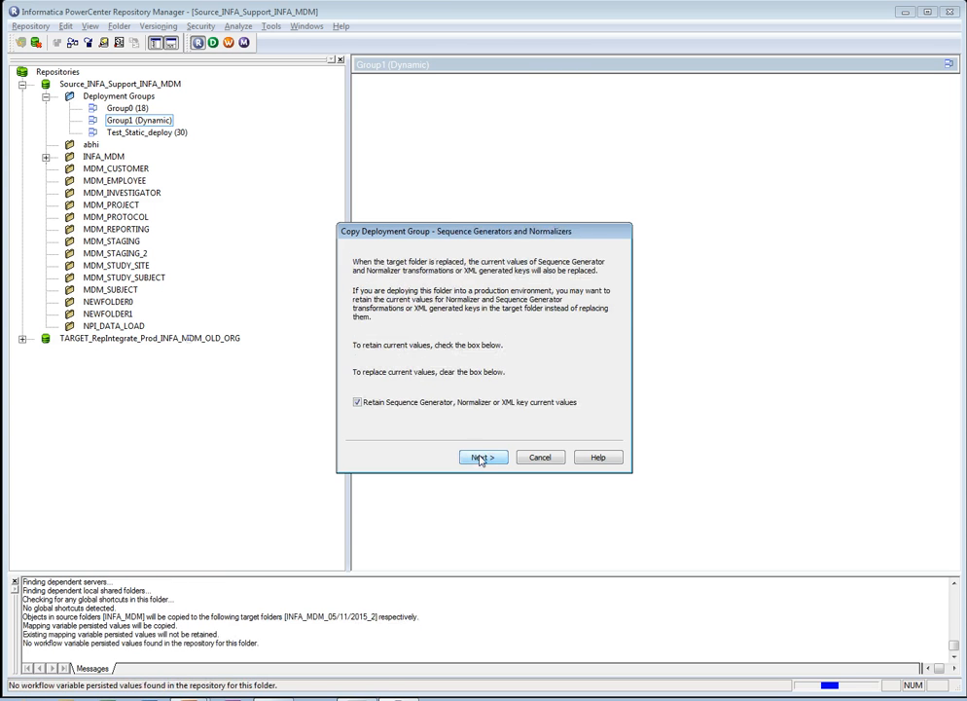
{"action": "left_click", "coordinate": [479, 457]}
{"action": "left_click", "coordinate": [479, 458]}
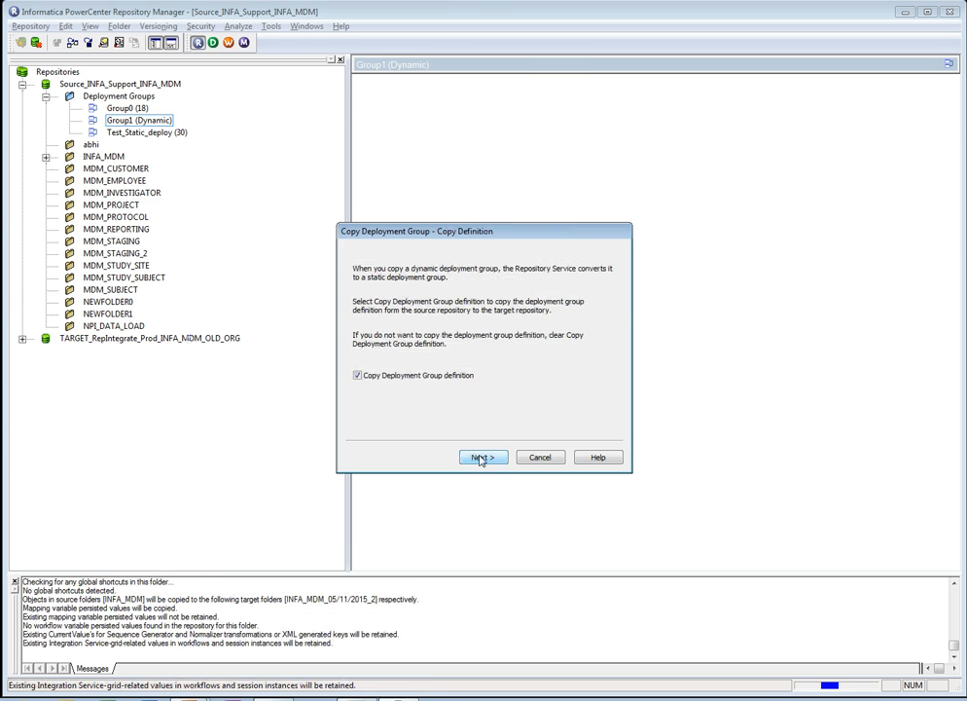
{"action": "left_click", "coordinate": [480, 457]}
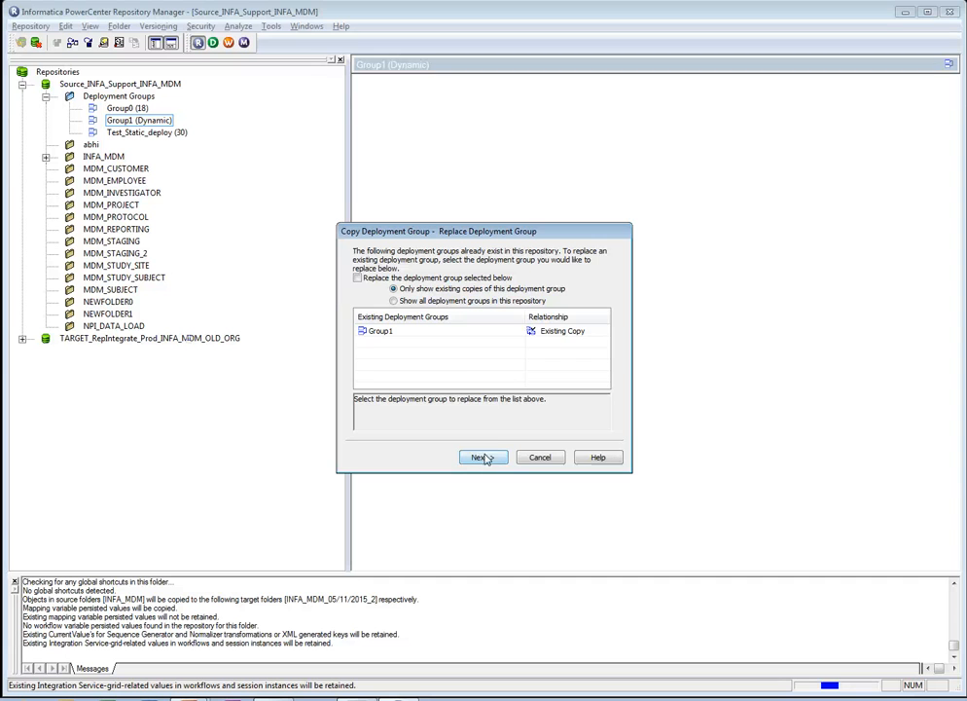
- Choose to replace the existing Group1 copy in the target repository with the copied deployment group
{"action": "left_click", "coordinate": [440, 333]}
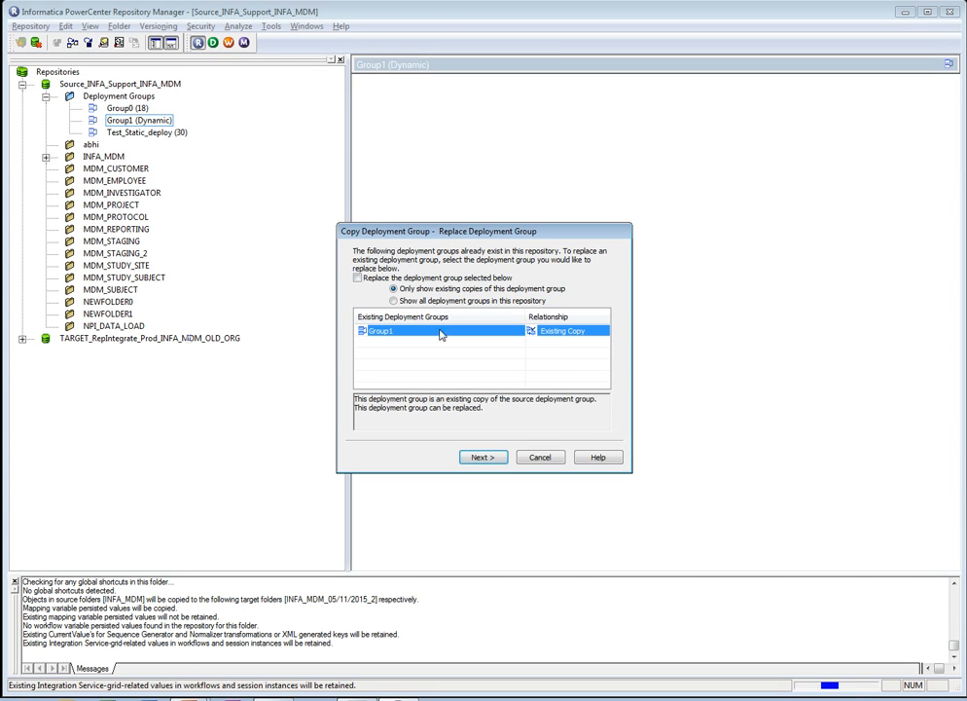
{"action": "left_click", "coordinate": [358, 279]}
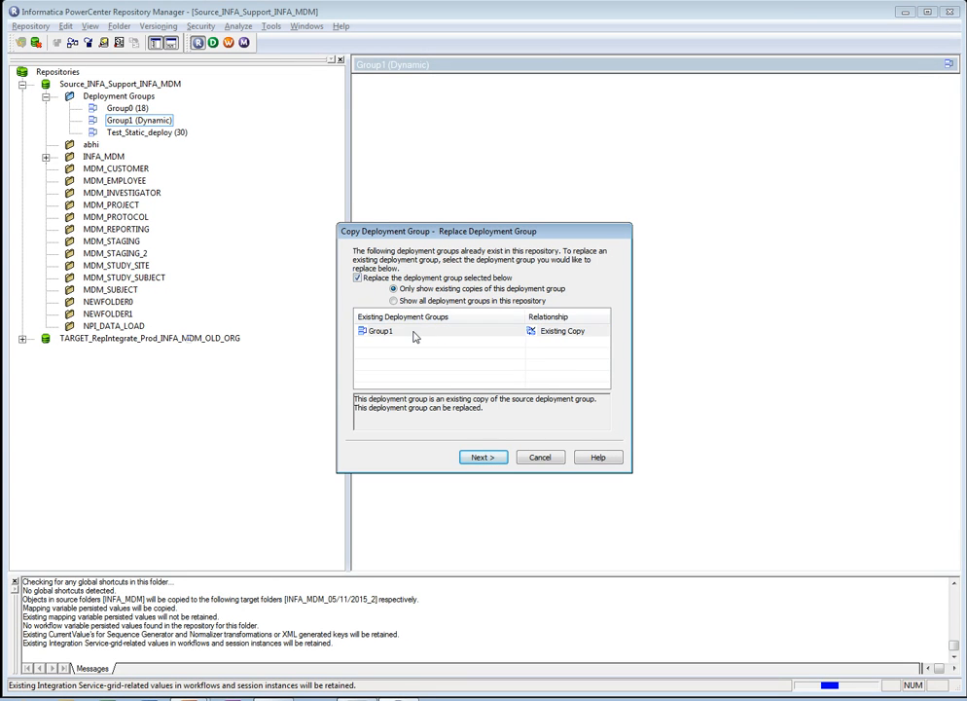
{"action": "left_click", "coordinate": [413, 335]}
{"action": "left_click", "coordinate": [480, 457]}
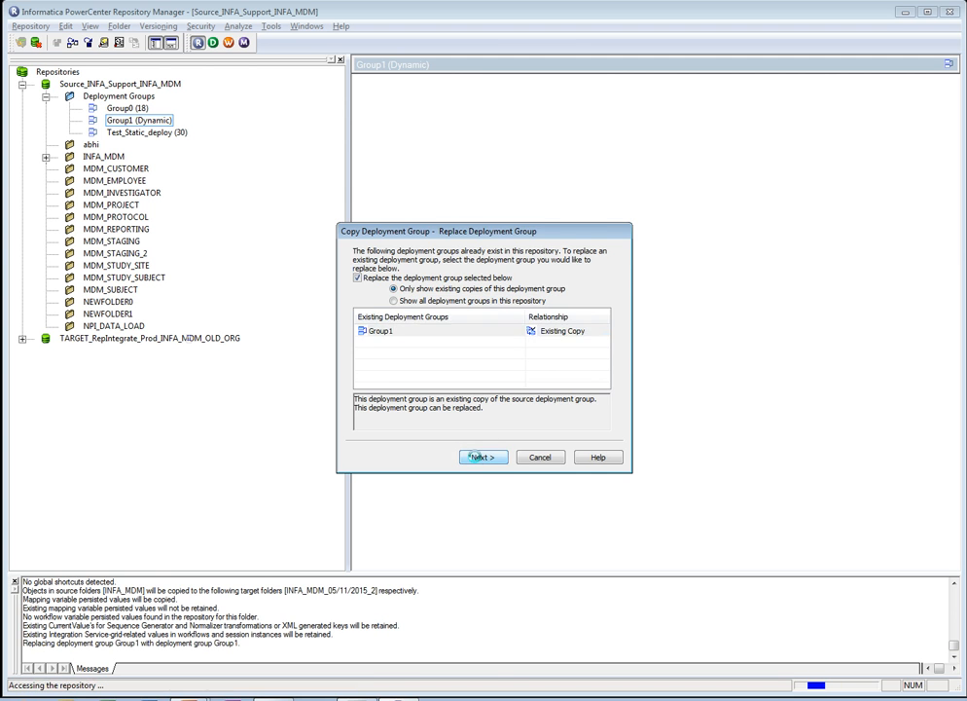
- Start the deployment with its options saved to deployOptions.xml, and approve replacing the conflicting truncate landing tables workflow in the target folder
{"action": "left_click", "coordinate": [480, 457]}
{"action": "left_click", "coordinate": [481, 458]}
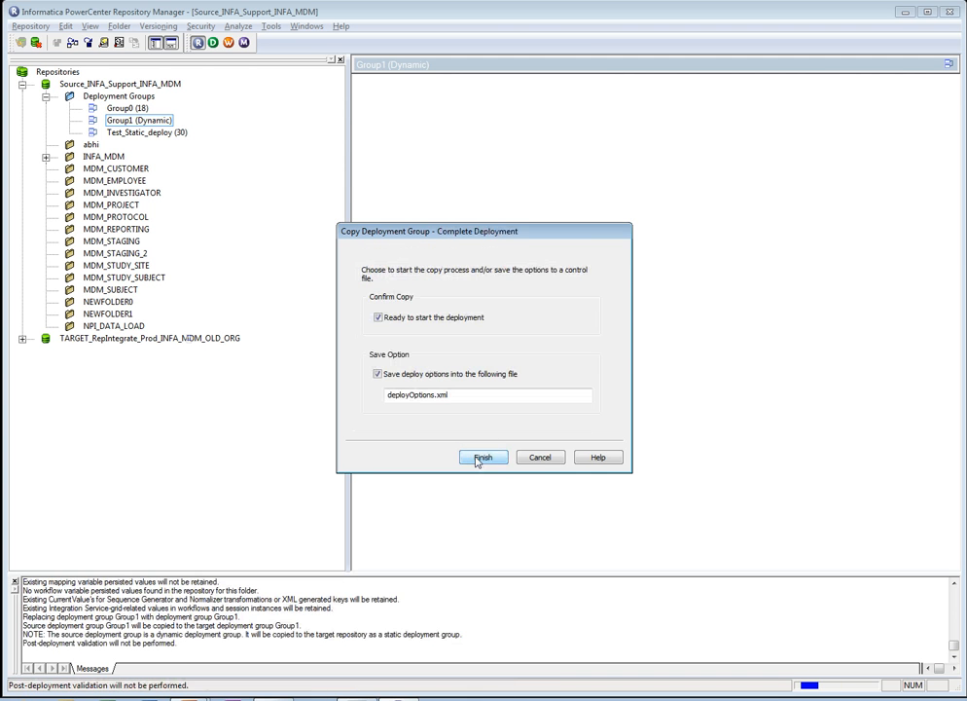
{"action": "left_click", "coordinate": [481, 457]}
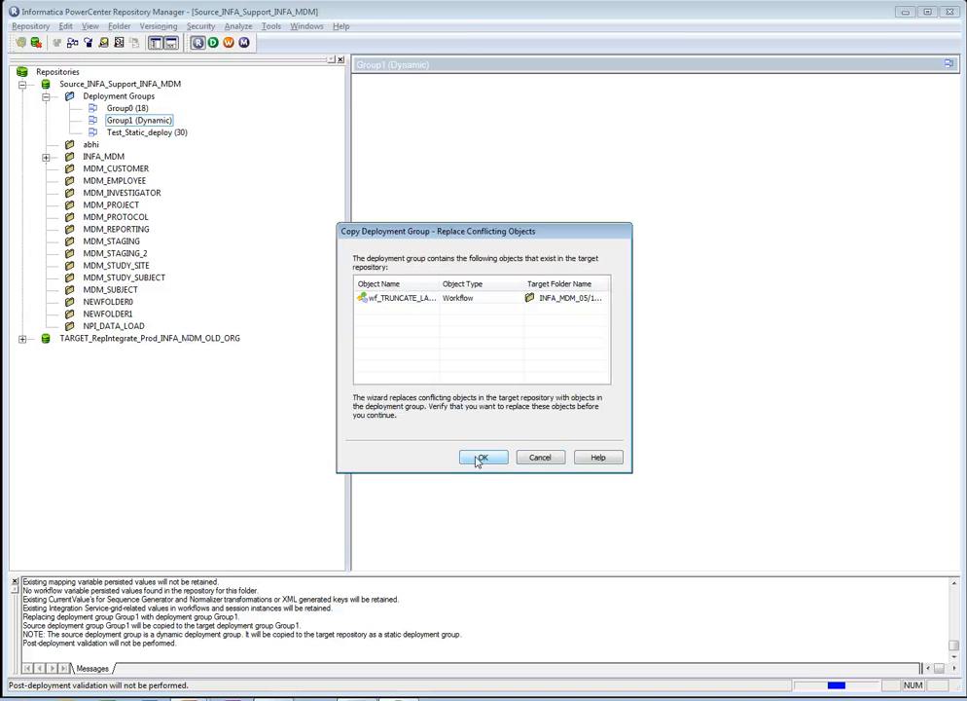
{"action": "left_click", "coordinate": [463, 301]}
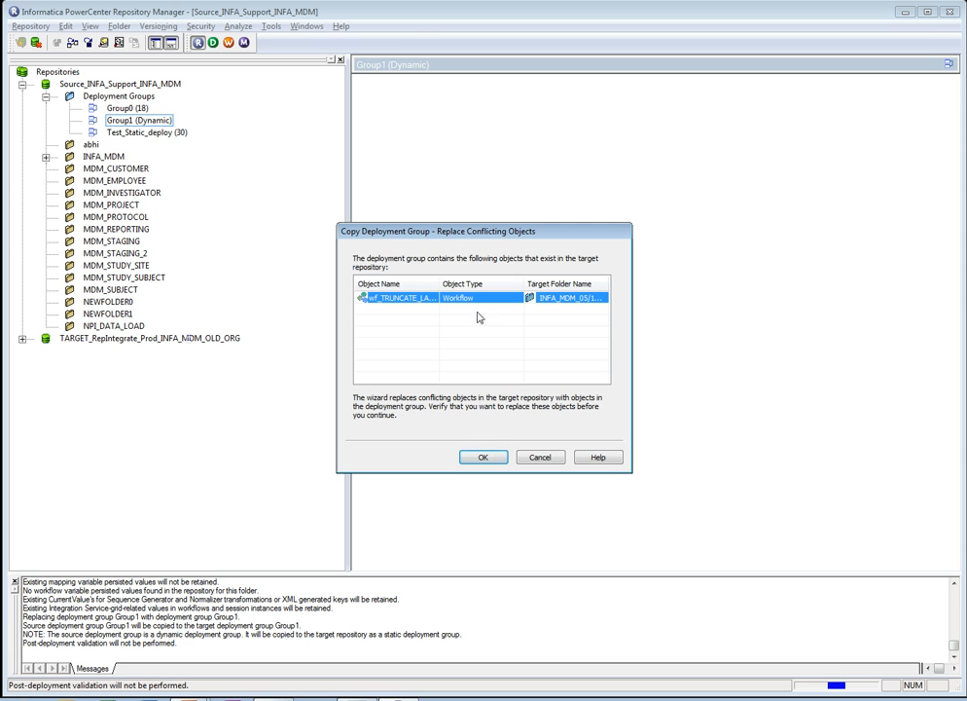
{"action": "left_click", "coordinate": [483, 457]}
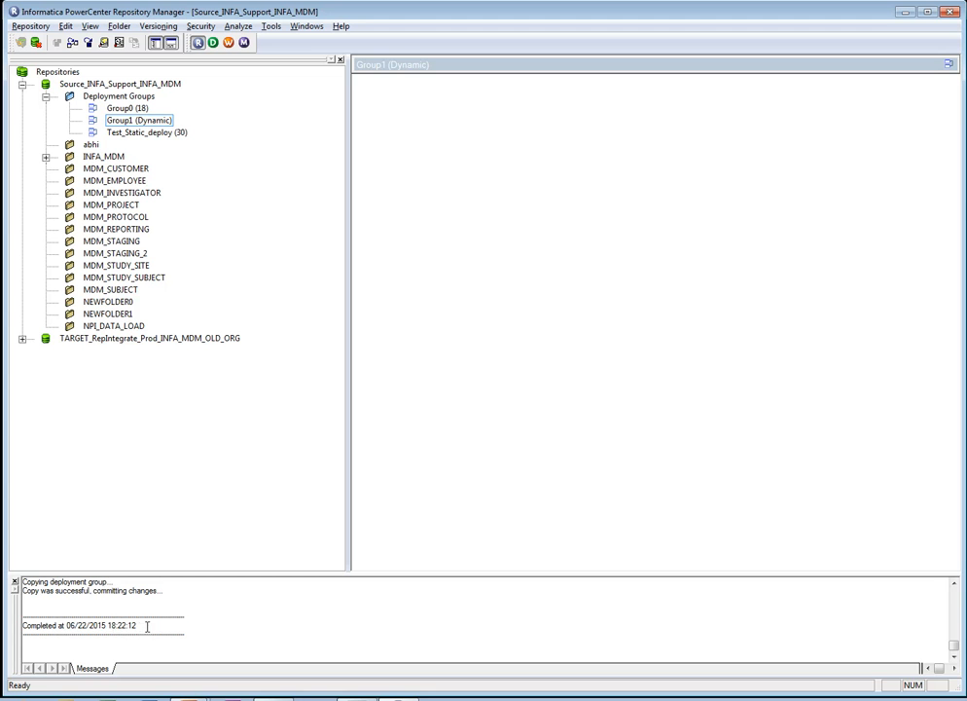
- Check the copy's completion entry in the message log, and collapse the Source_INFA_Support_INFA_MDM repository
{"action": "left_click_drag", "start_coordinate": [147, 626], "coordinate": [17, 631]}
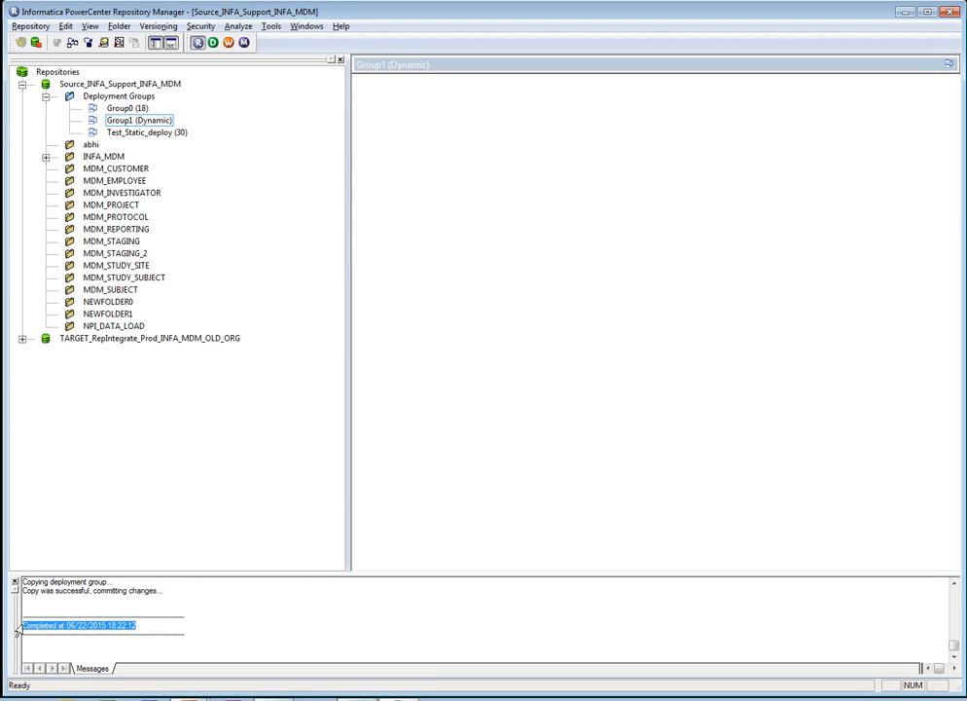
{"action": "left_click", "coordinate": [134, 618]}
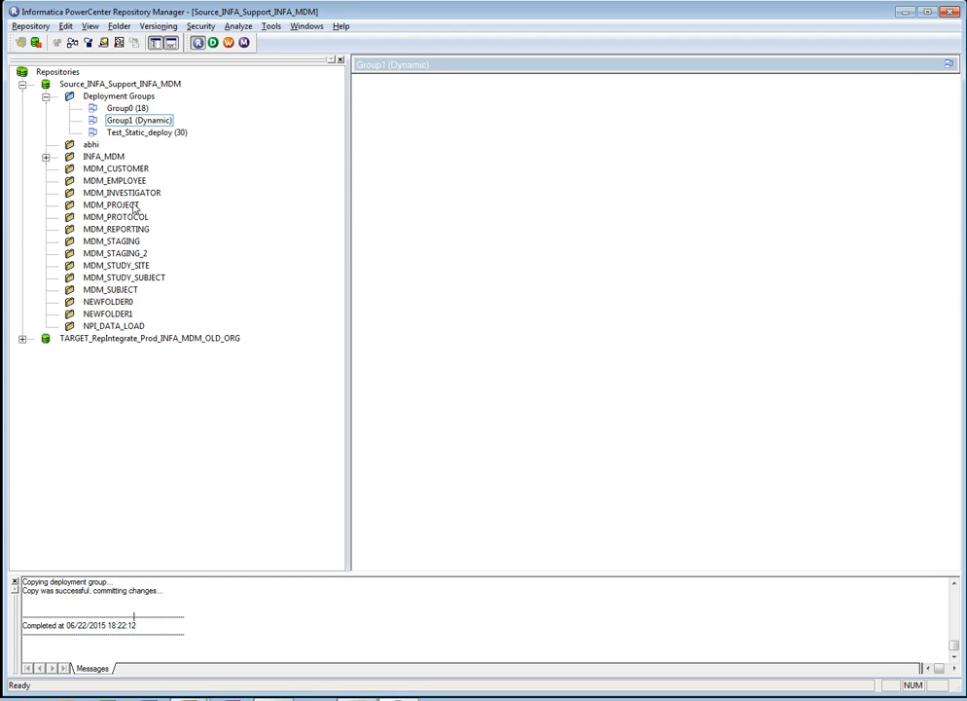
{"action": "left_click", "coordinate": [21, 84]}
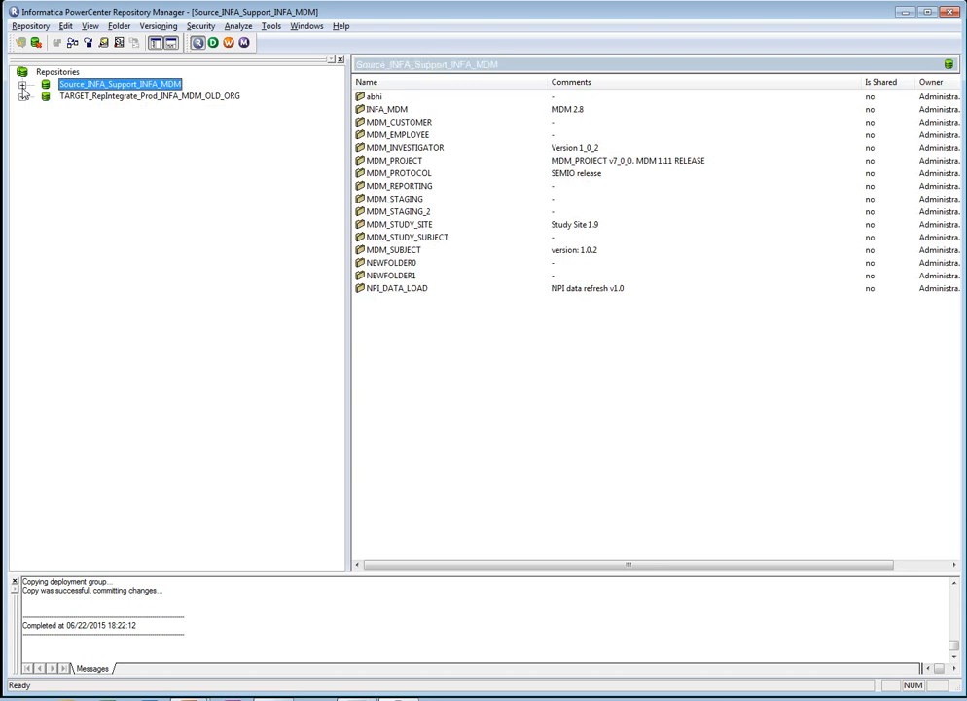
- Check which versioning commands are available for the wf_LOAD_ARGUS_CLNCL_STDY_DATA workflow in the source repository's INFA_MDM folder, and collapse the repository
{"action": "left_click", "coordinate": [72, 96]}
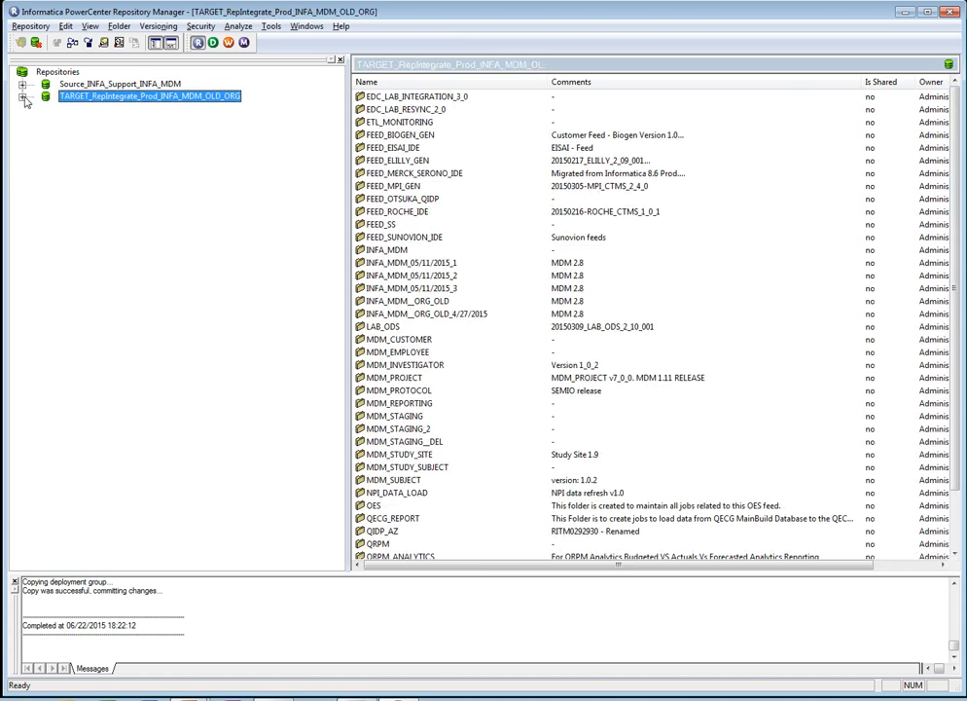
{"action": "left_click", "coordinate": [82, 84]}
{"action": "left_click", "coordinate": [23, 85]}
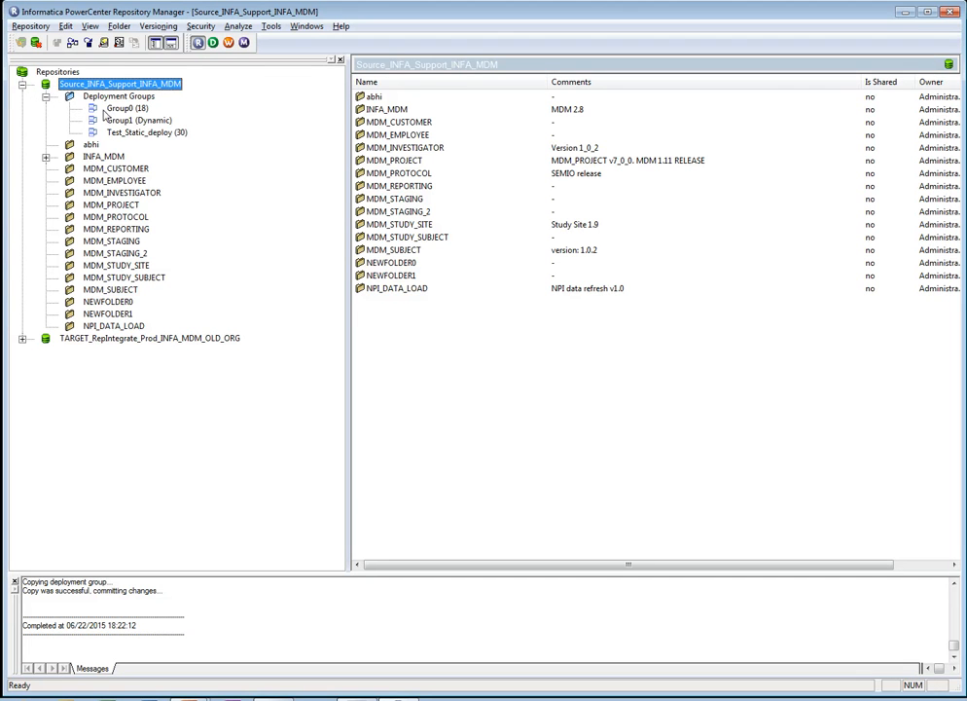
{"action": "left_click", "coordinate": [158, 26]}
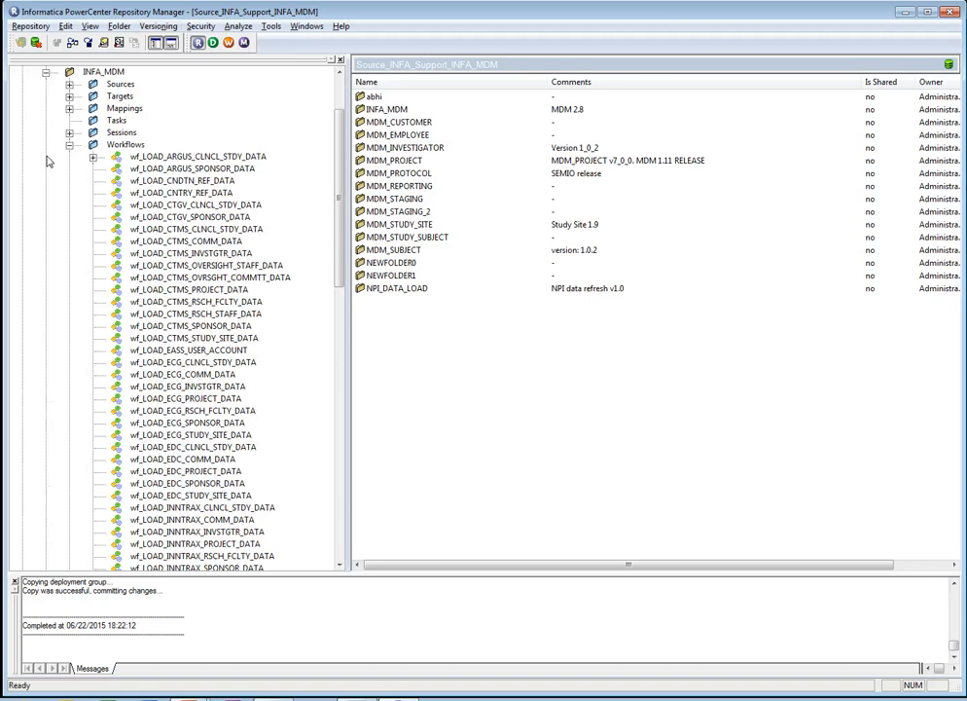
{"action": "left_click", "coordinate": [146, 157]}
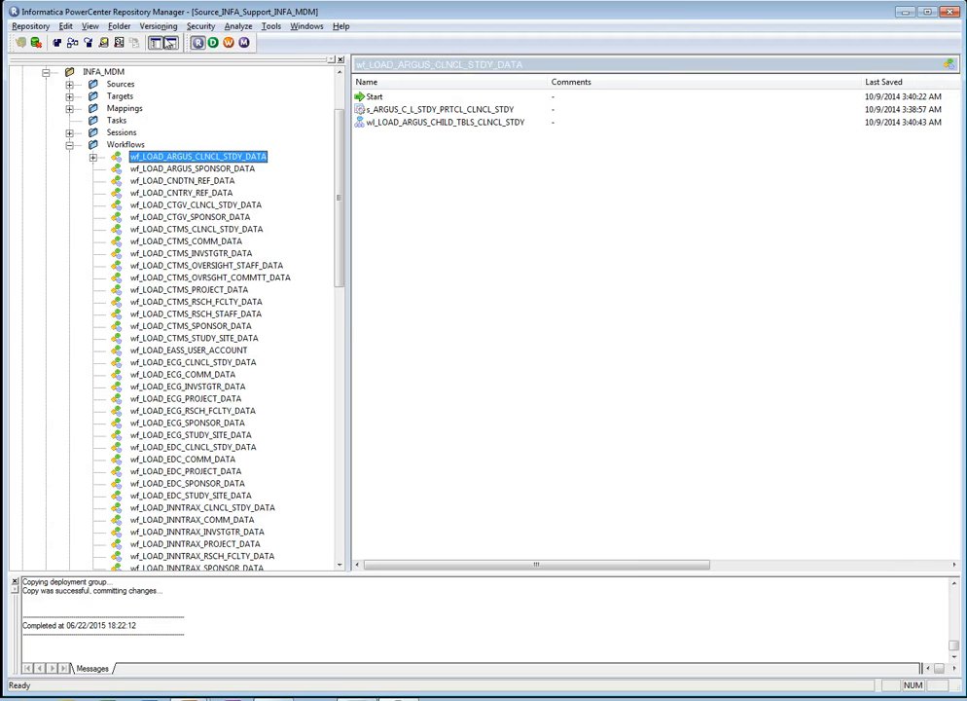
{"action": "left_click", "coordinate": [158, 26]}
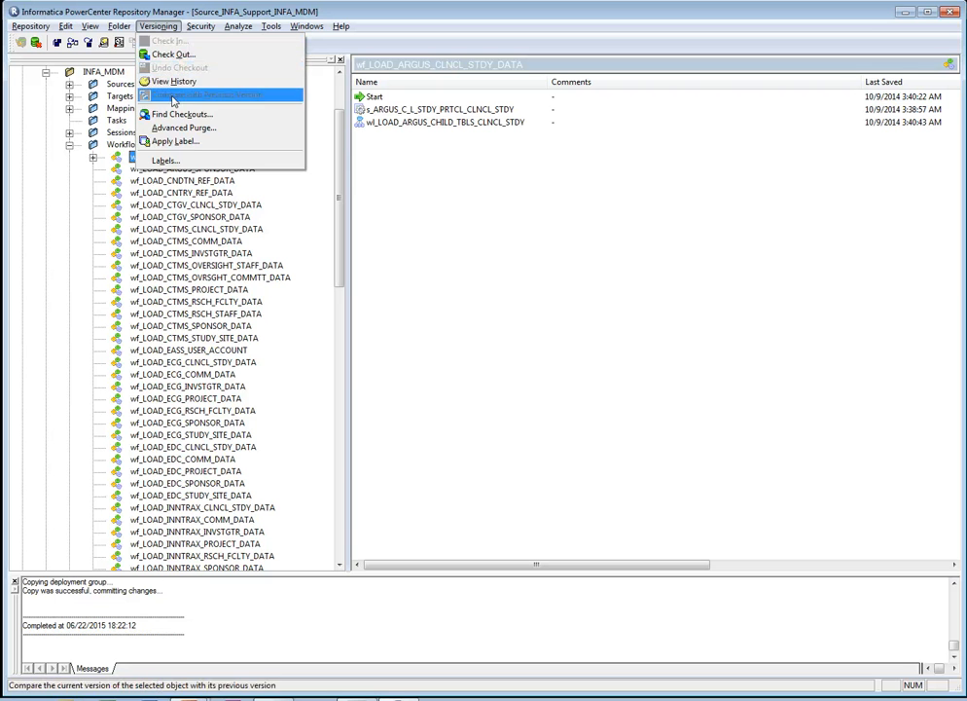
{"action": "left_click", "coordinate": [69, 144]}
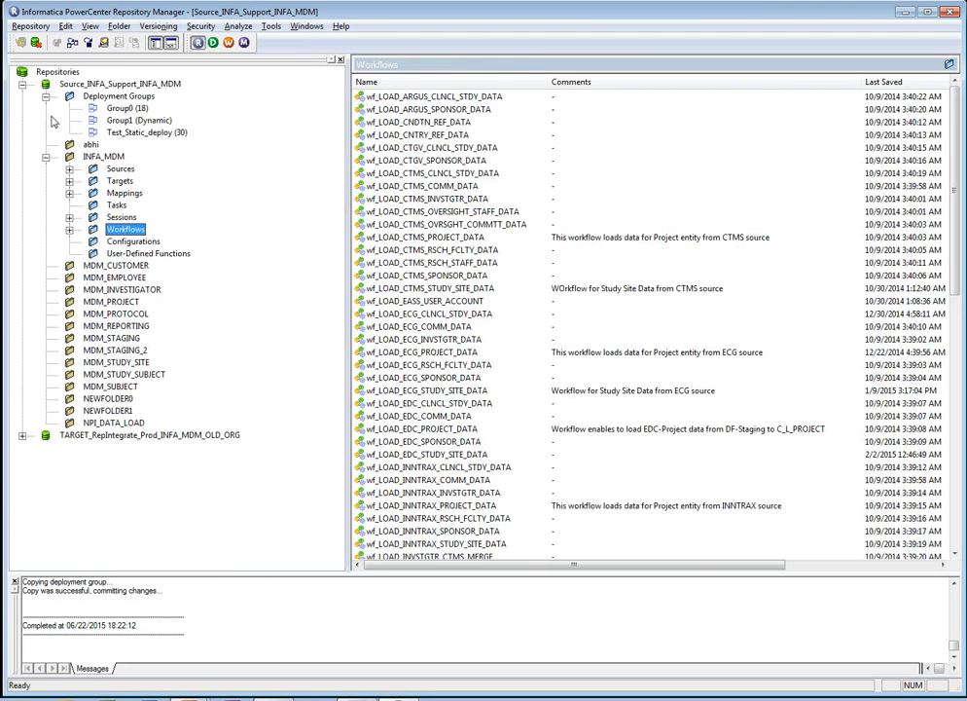
{"action": "left_click", "coordinate": [22, 84]}
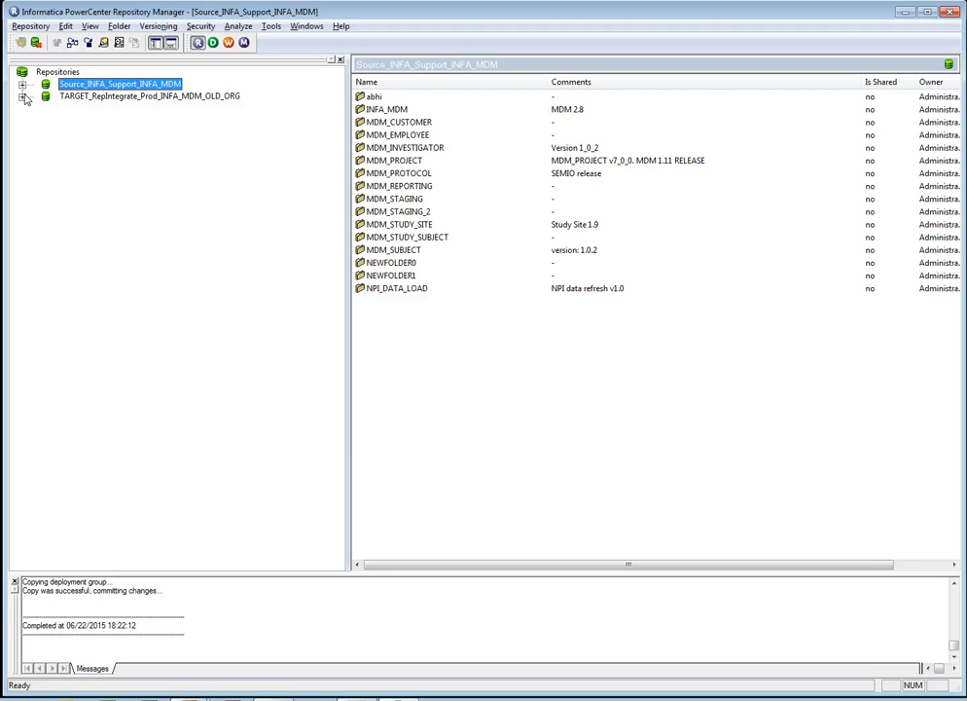
- Check the versioning commands for the CTGV_S_STUDY source in the target repository's INFA_MDM_05/11/2015_2 folder, and collapse the repository
{"action": "left_click", "coordinate": [22, 96]}
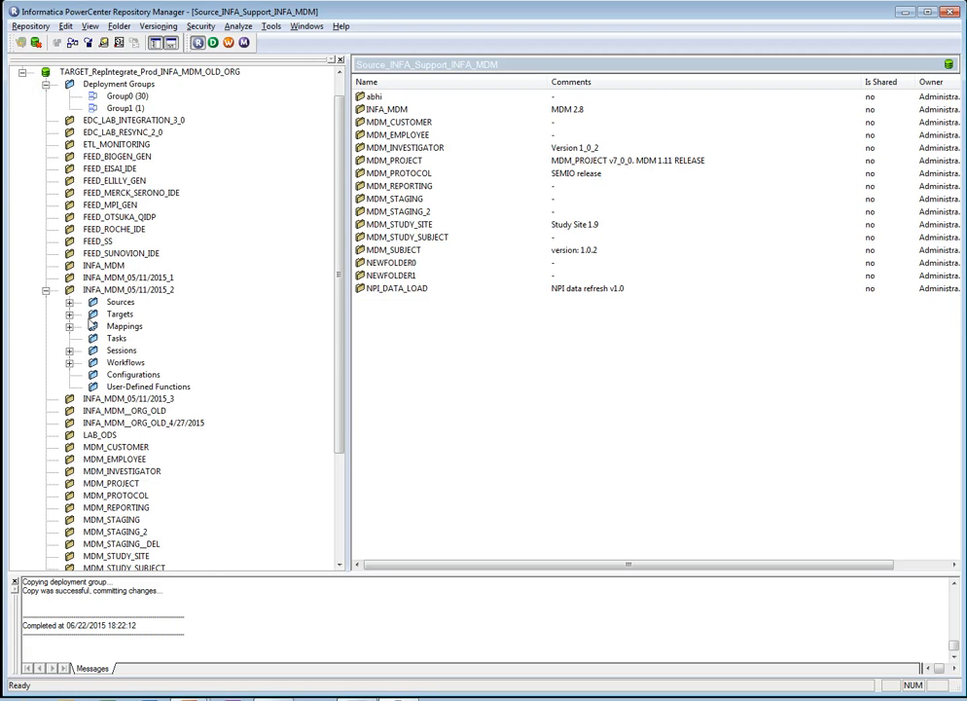
{"action": "left_click", "coordinate": [69, 302]}
{"action": "left_click", "coordinate": [156, 169]}
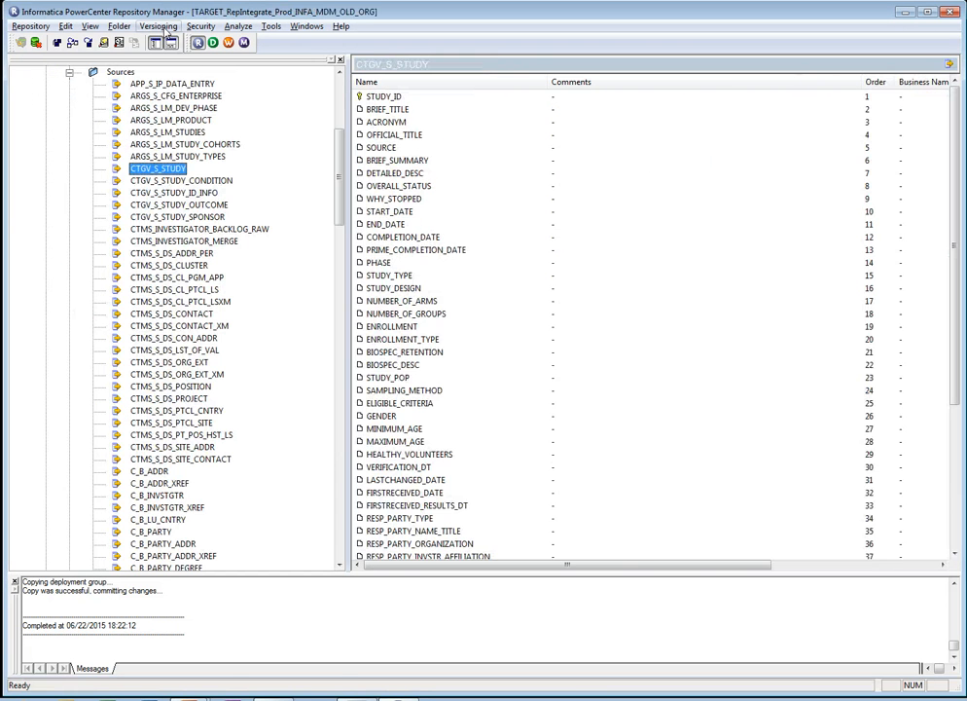
{"action": "left_click", "coordinate": [158, 26]}
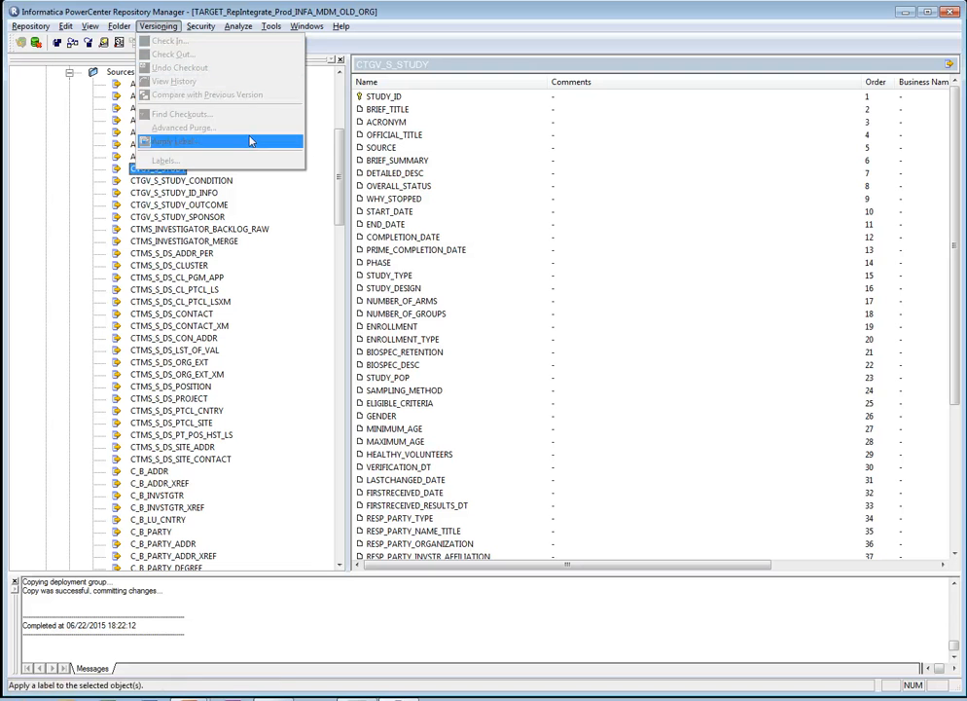
{"action": "left_click_drag", "start_coordinate": [338, 154], "coordinate": [339, 96]}
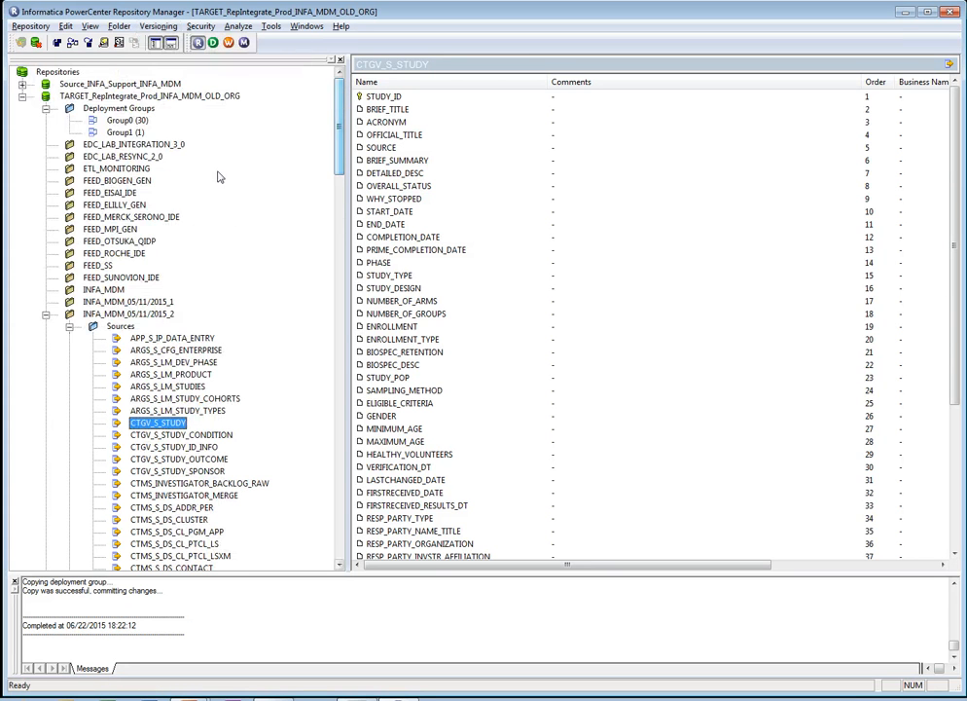
{"action": "left_click", "coordinate": [46, 313]}
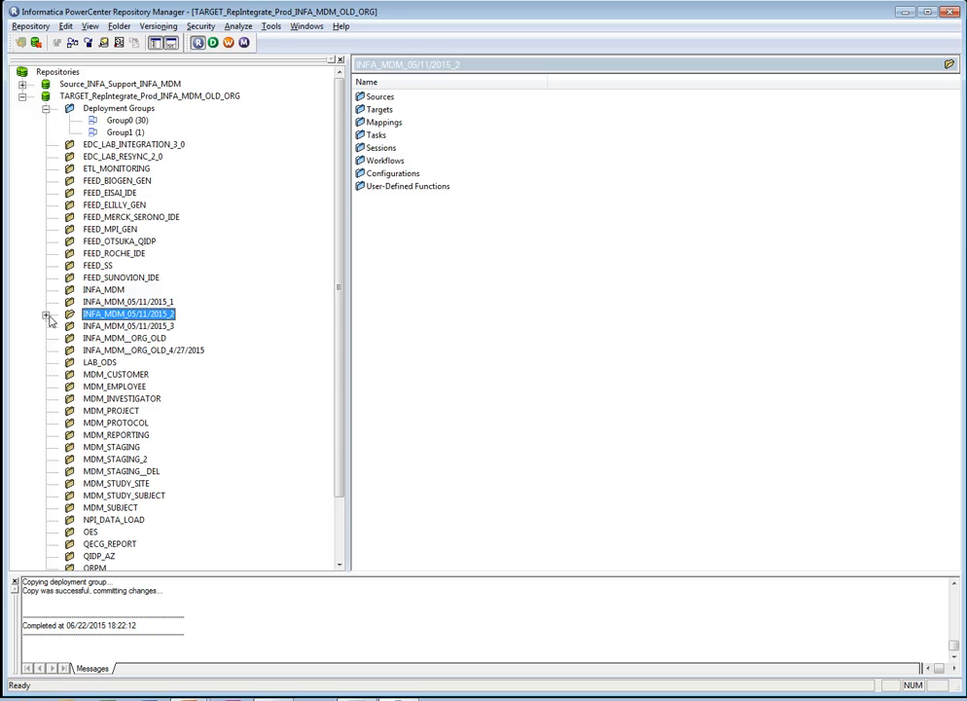
{"action": "left_click", "coordinate": [21, 95]}
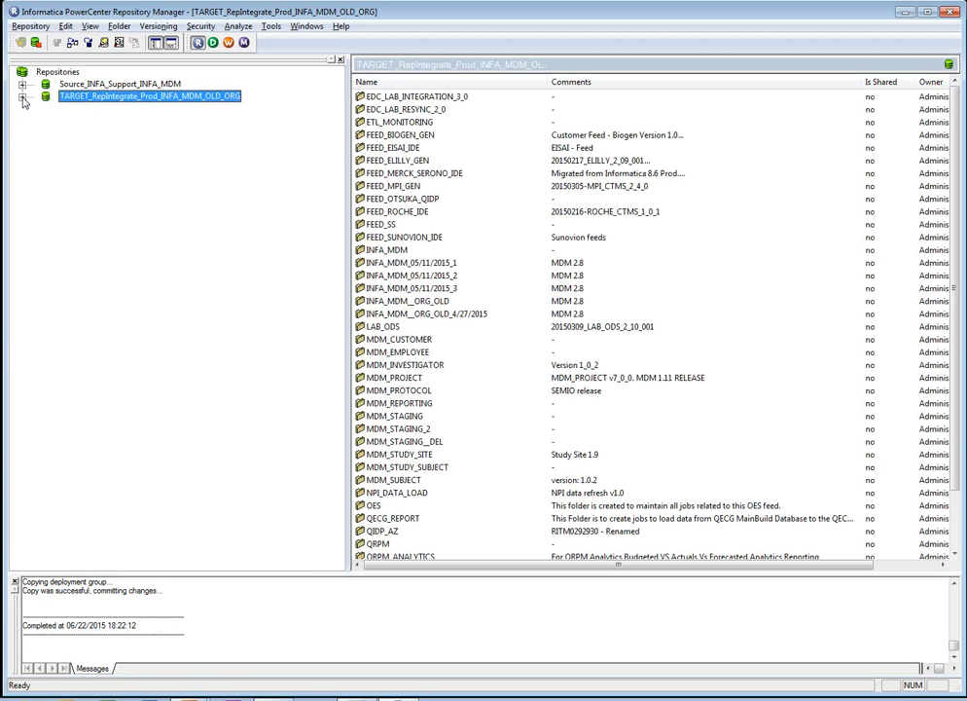
- Inspect the contents of the Group1 deployment group in the TARGET_RepIntegrate_Prod_INFA_MDM_OLD_ORG repository
{"action": "left_click", "coordinate": [97, 85]}
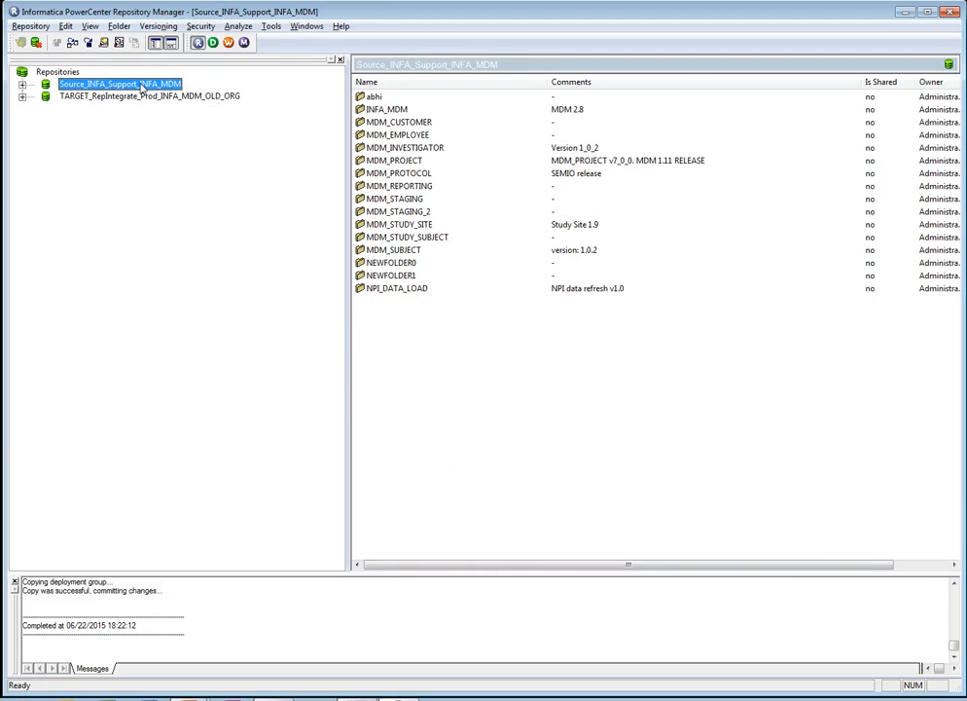
{"action": "left_click", "coordinate": [138, 100]}
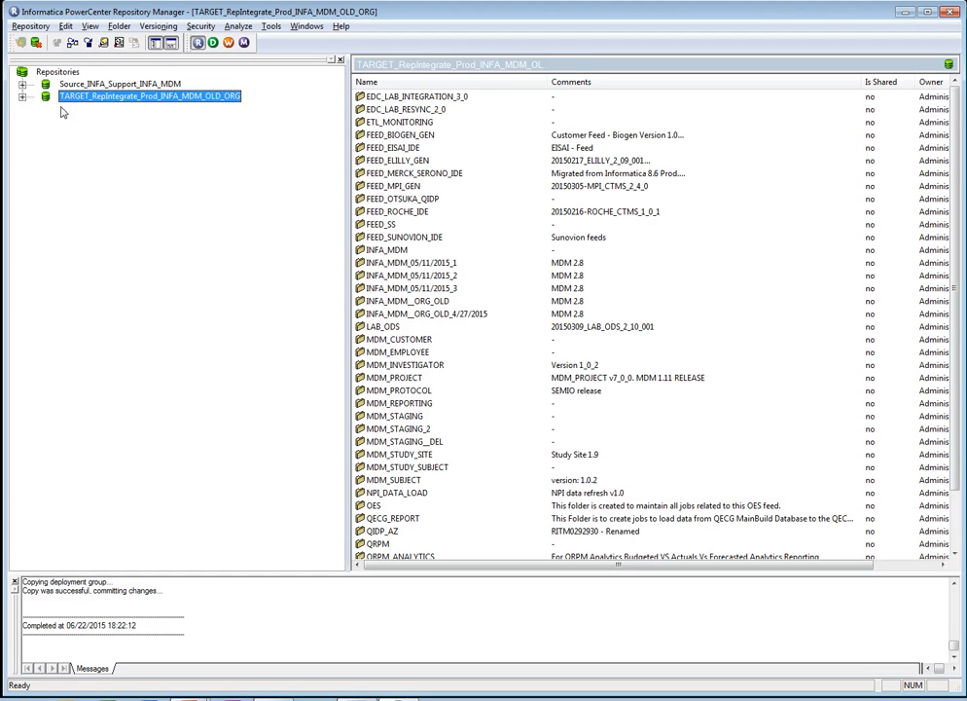
{"action": "left_click", "coordinate": [21, 96]}
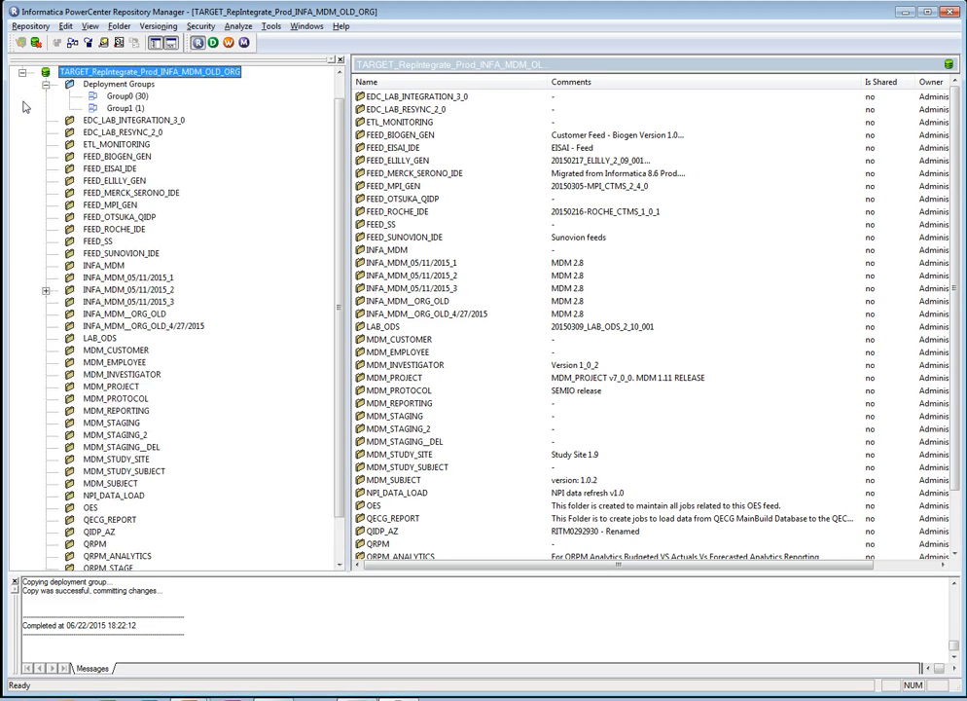
{"action": "left_click", "coordinate": [122, 108]}
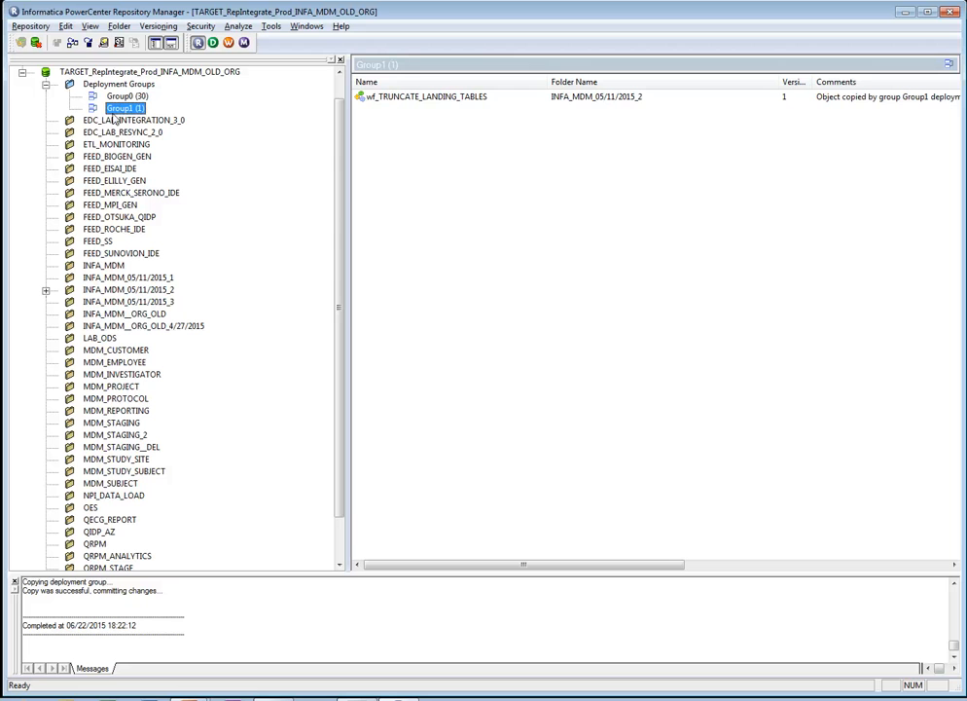
- Open the target repository's deployment group history browser, enlarge it with a wider Type column, and select the most recently deployed group
{"action": "left_click", "coordinate": [270, 27]}
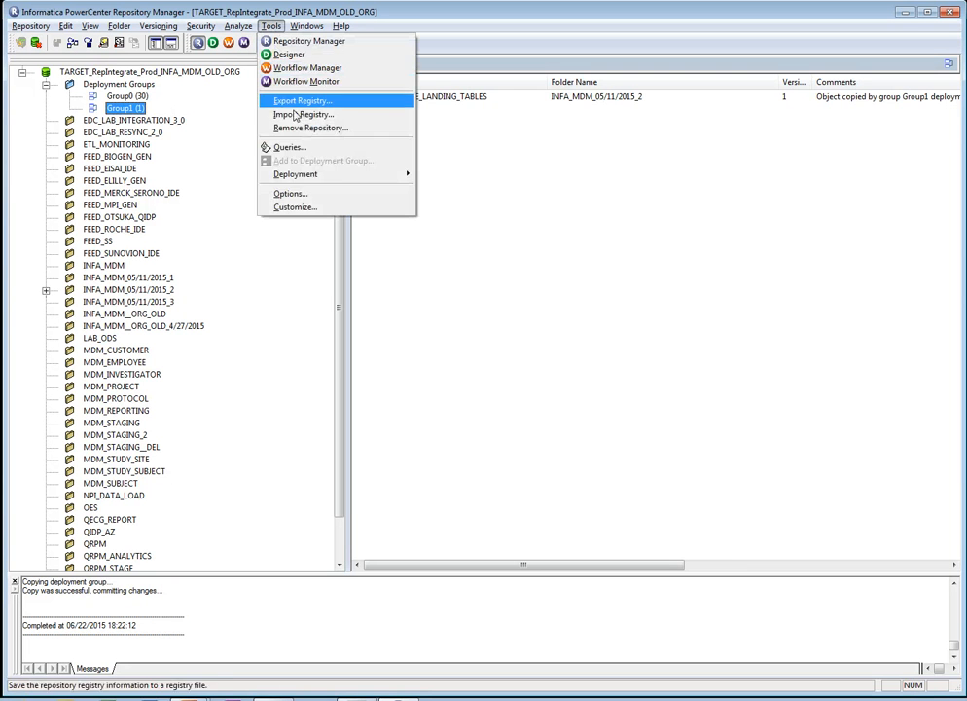
{"action": "mouse_move", "coordinate": [311, 178]}
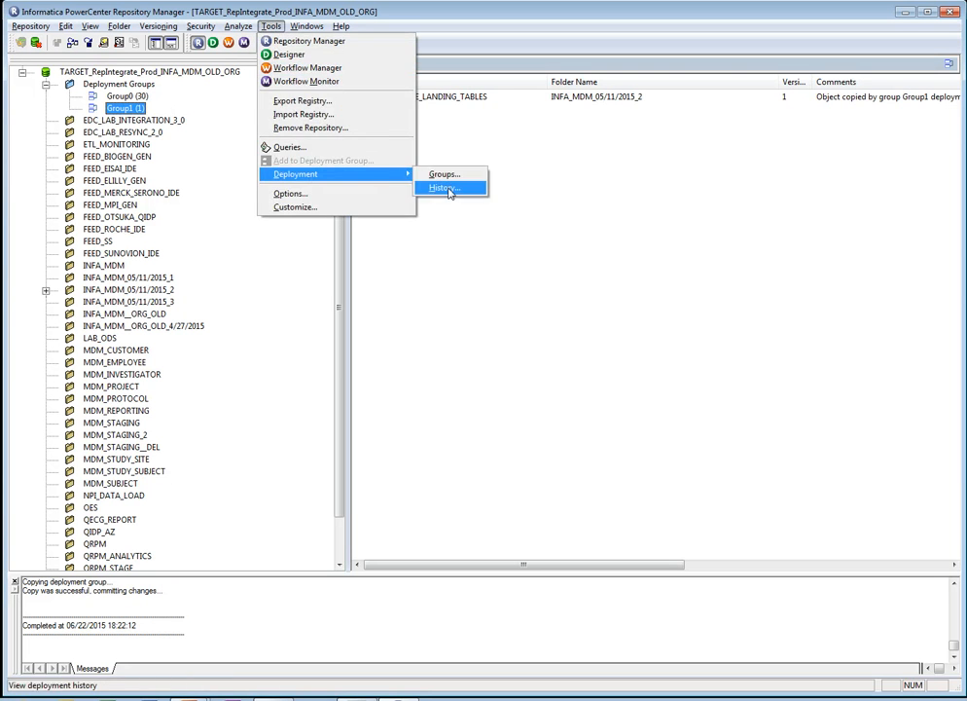
{"action": "left_click", "coordinate": [443, 186]}
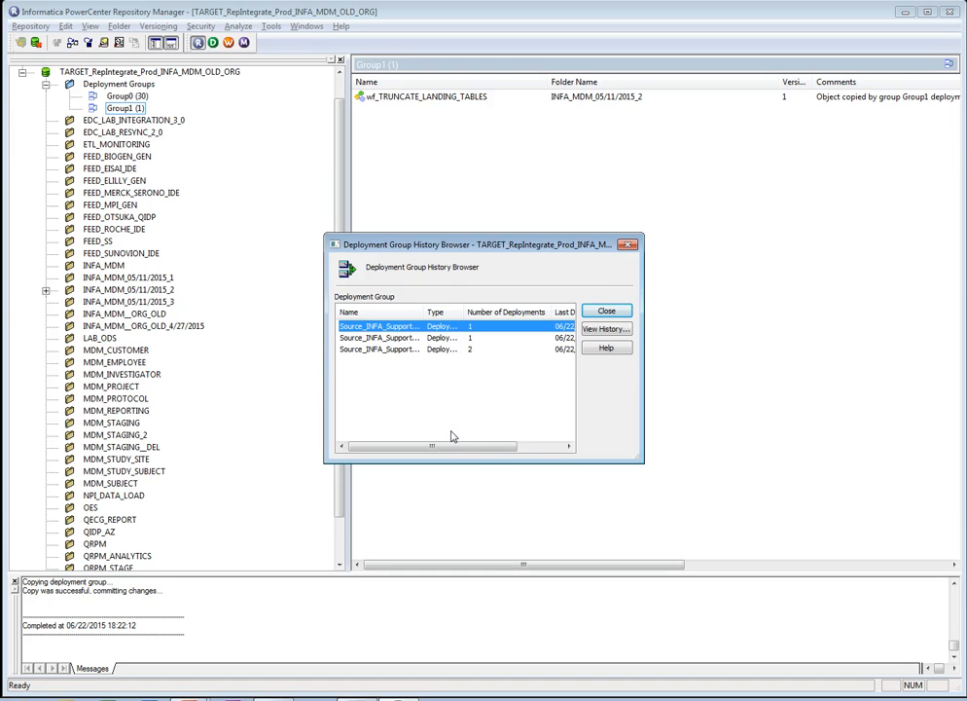
{"action": "left_click_drag", "start_coordinate": [652, 469], "coordinate": [736, 526]}
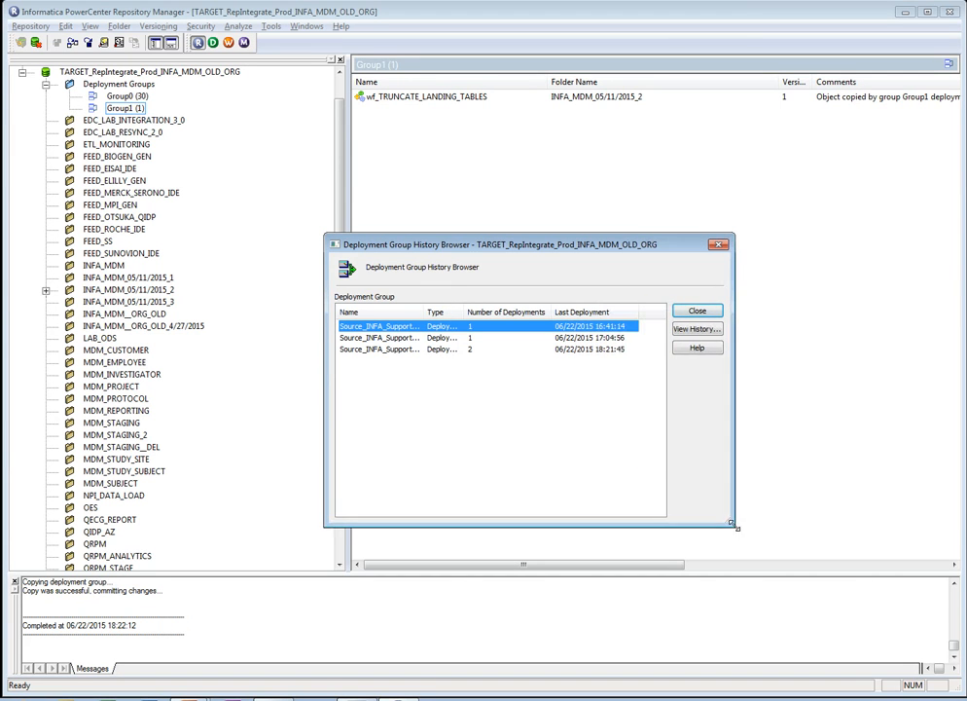
{"action": "left_click", "coordinate": [595, 356]}
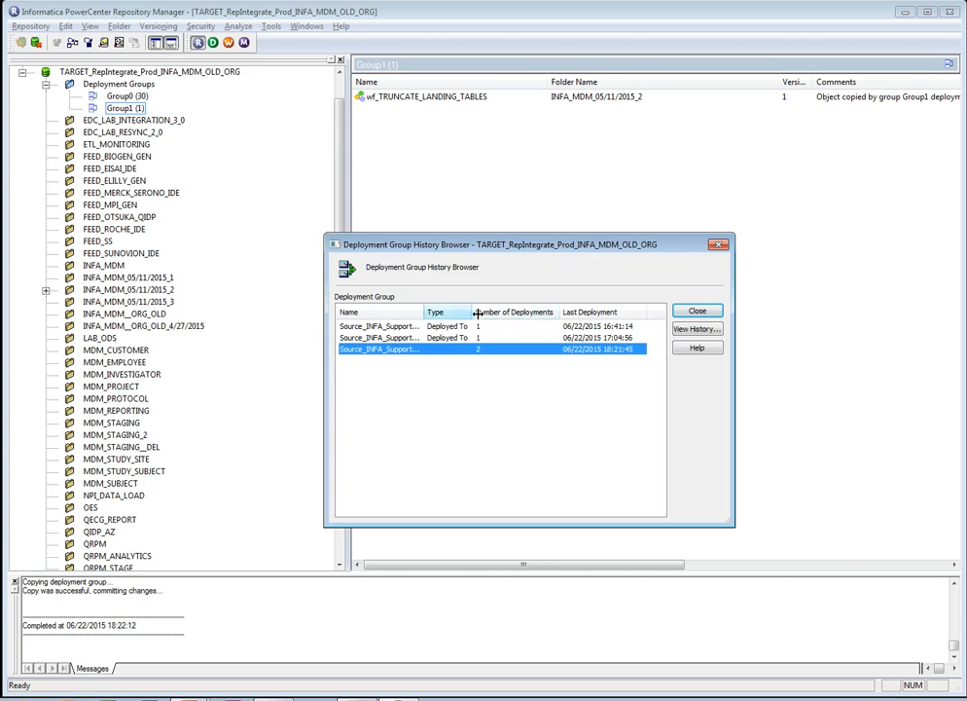
{"action": "left_click_drag", "start_coordinate": [466, 312], "coordinate": [494, 313]}
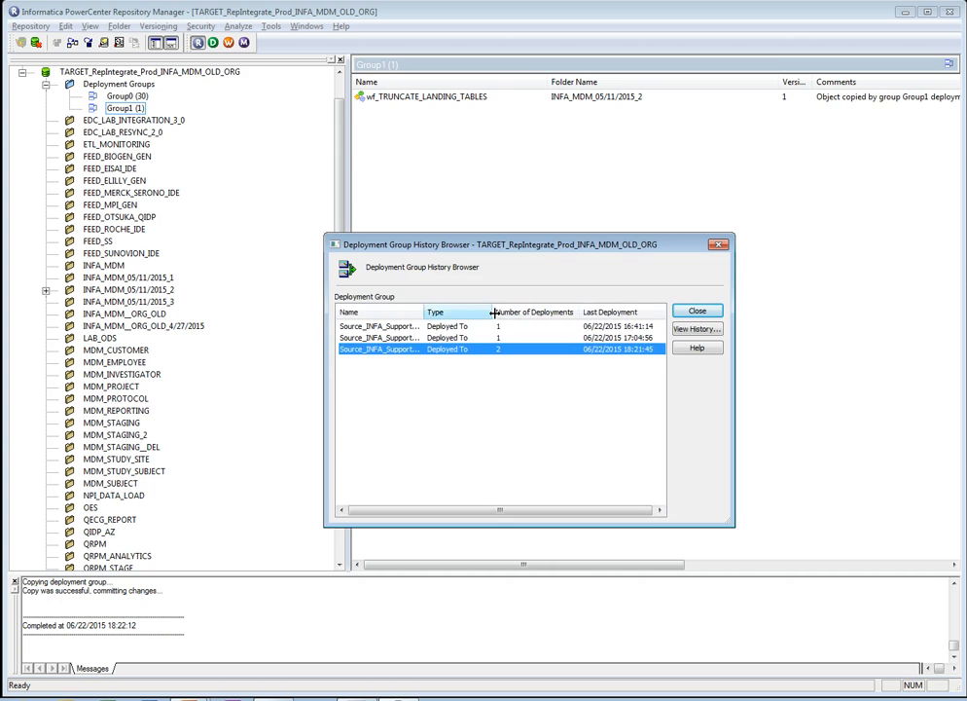
- View the deployment history of the selected group, close both history windows, and collapse the target repository
{"action": "left_click", "coordinate": [708, 331]}
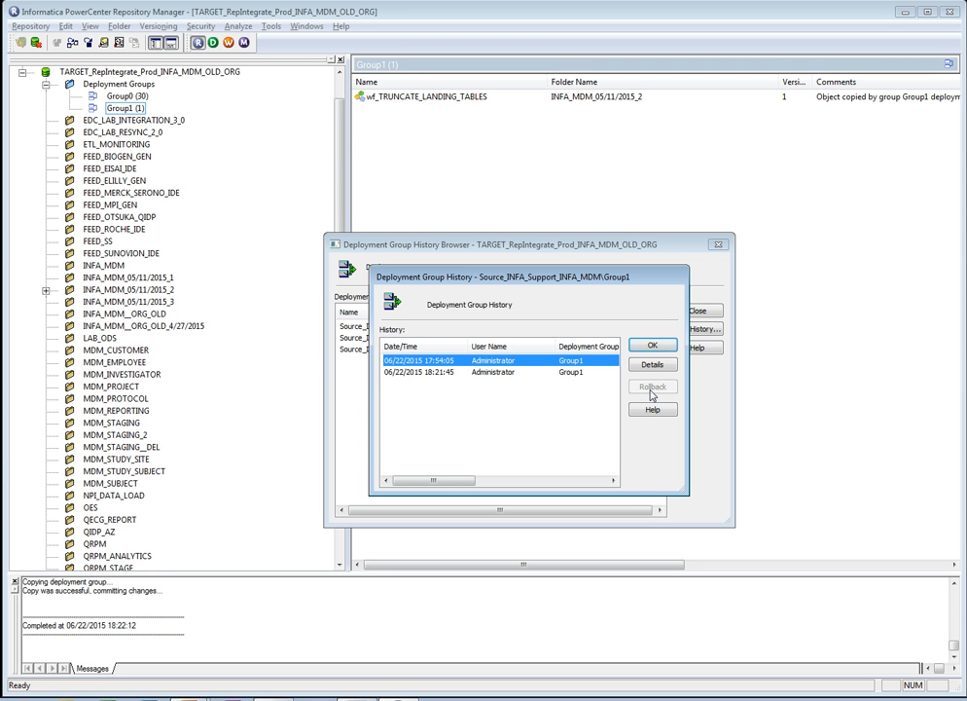
{"action": "left_click", "coordinate": [652, 344]}
{"action": "left_click", "coordinate": [718, 244]}
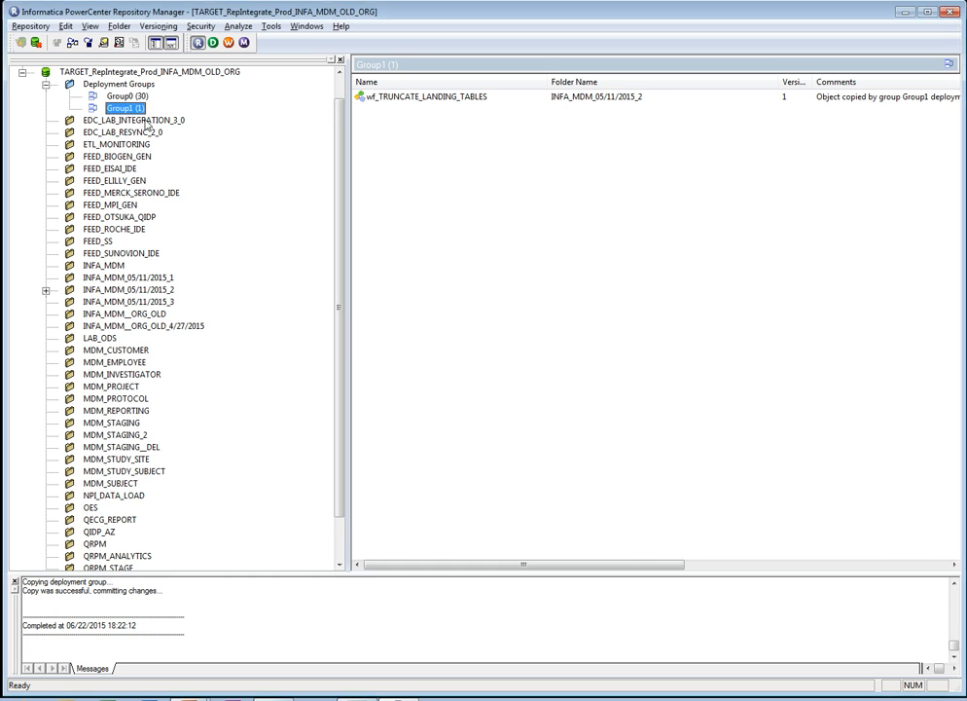
{"action": "left_click", "coordinate": [22, 74]}
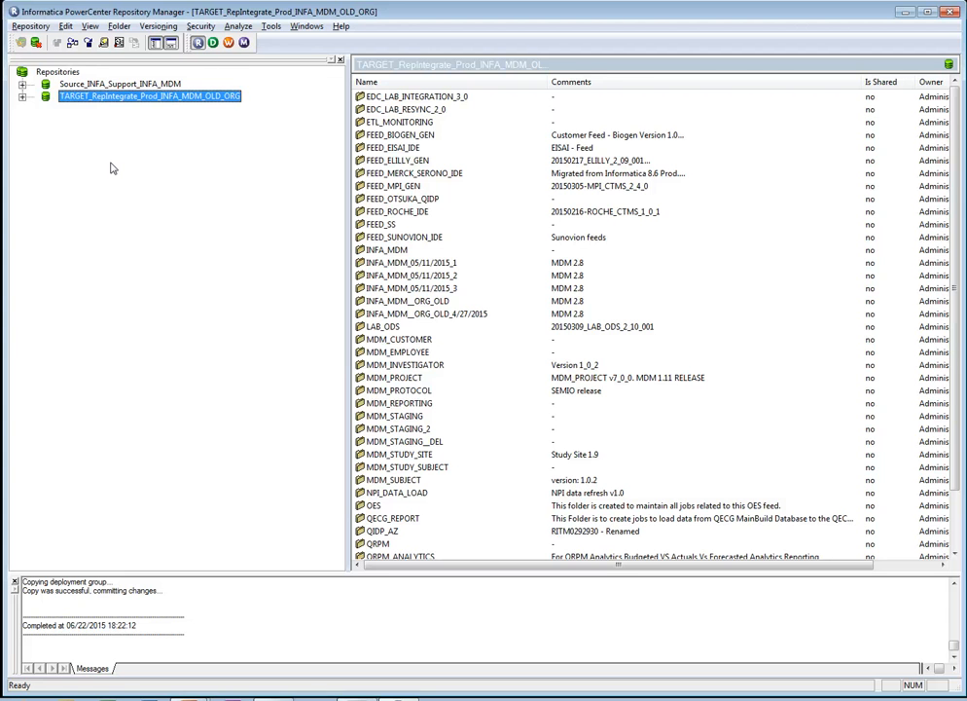
{"action": "key", "text": "alt+Tab"}
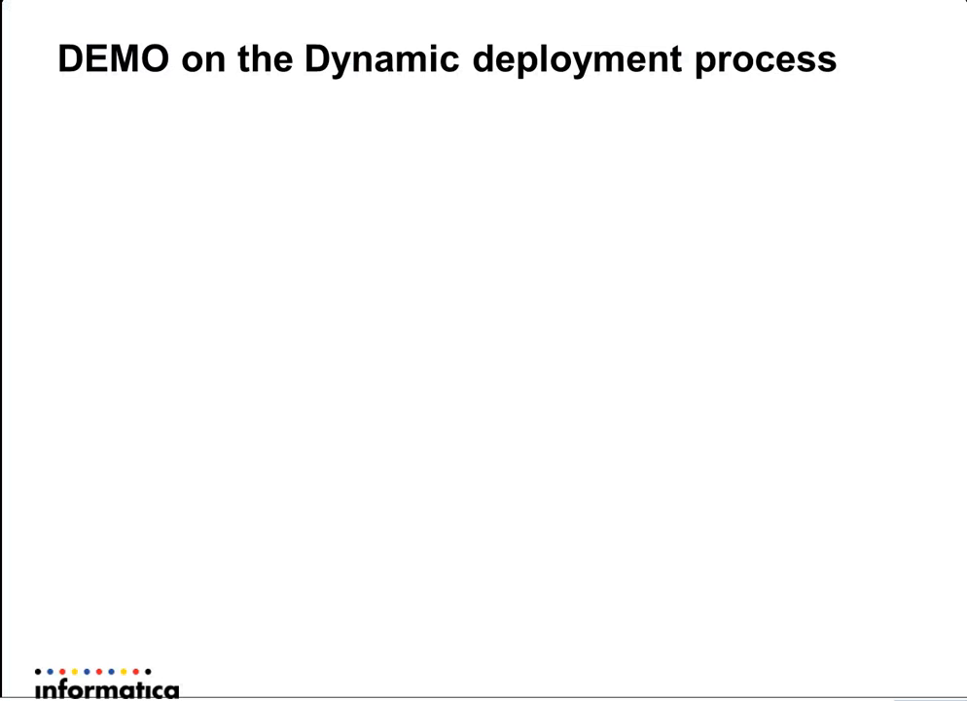
{"action": "key", "text": "Right"}
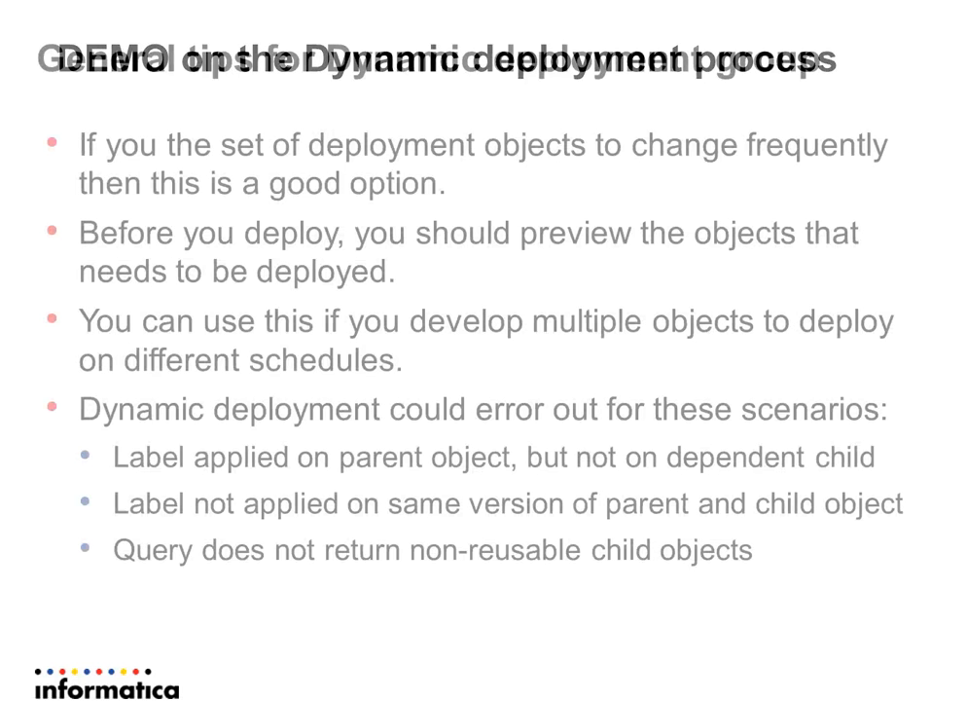